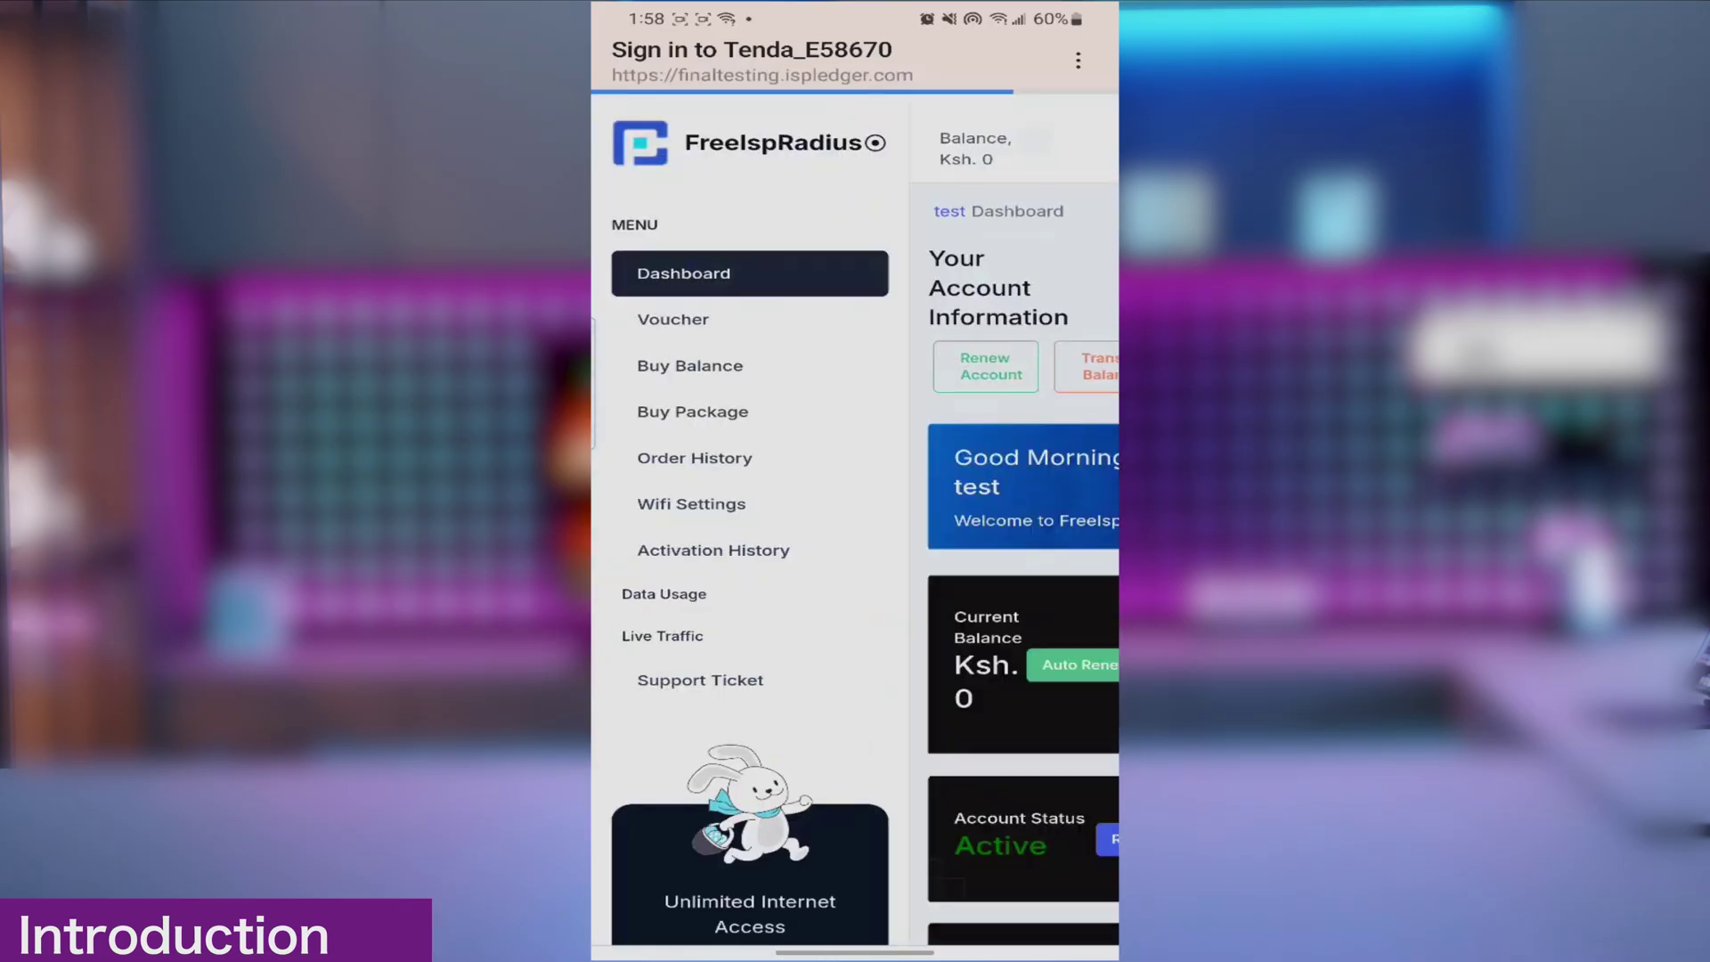
# Step: Order the New Test Plan package in the customer portal and confirm the order
pyautogui.scroll(-5, 855, 517)
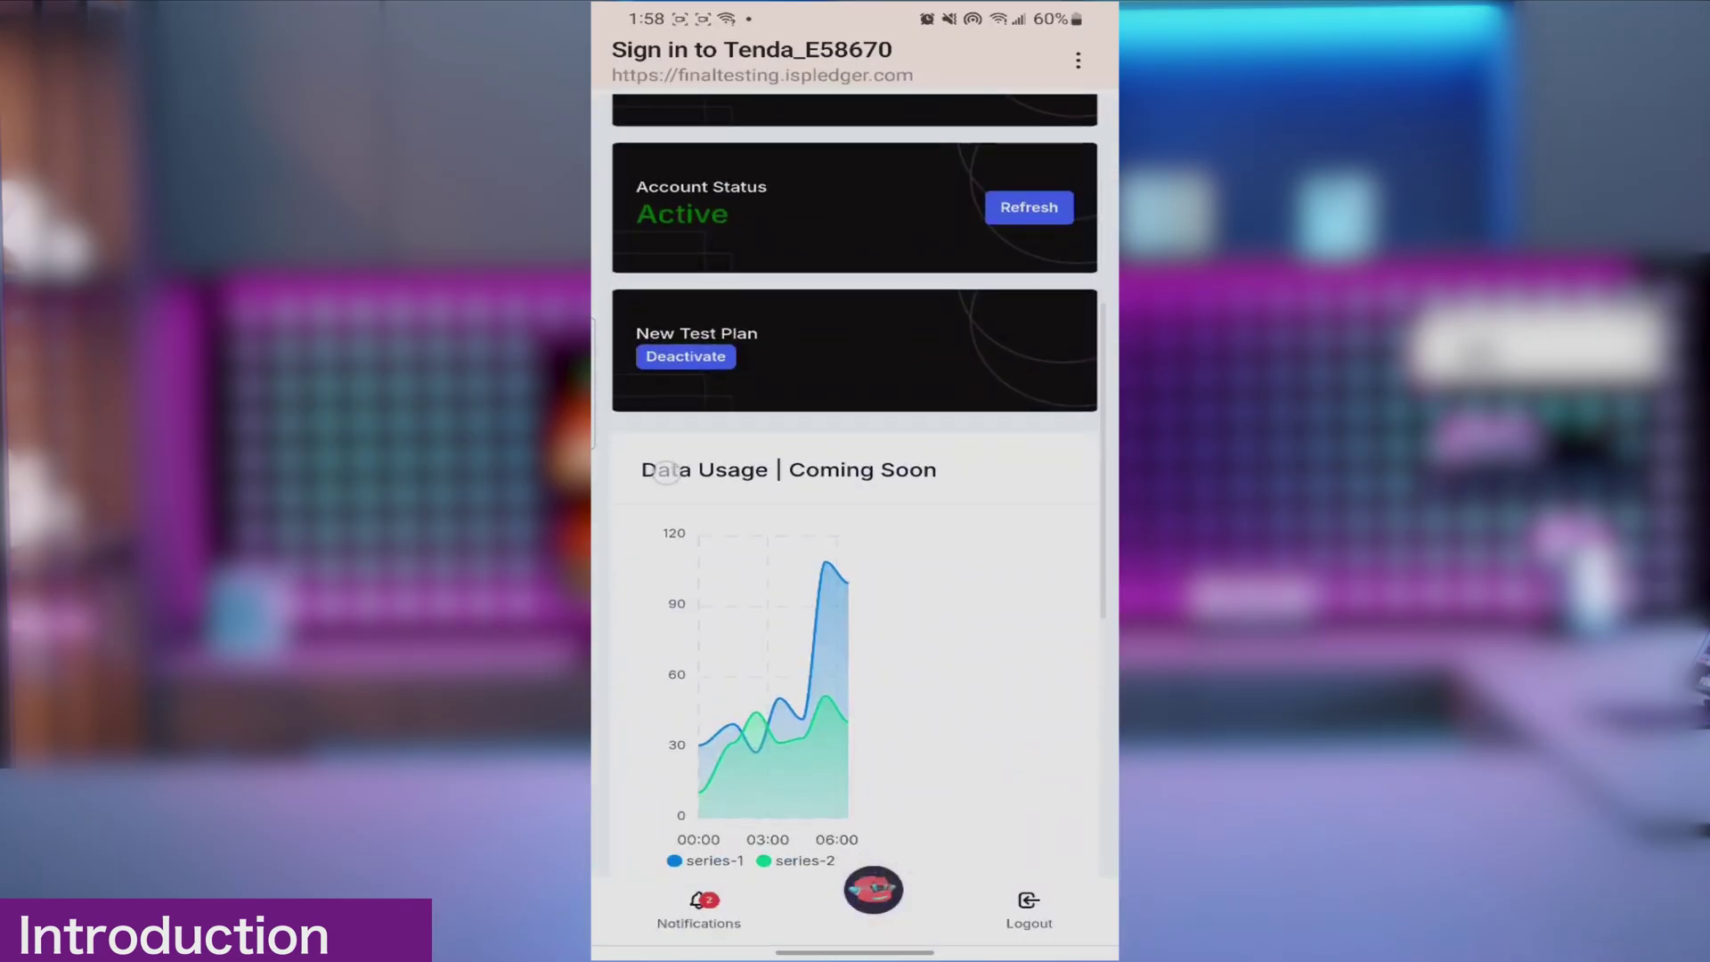
pyautogui.scroll(5, 855, 517)
pyautogui.click(855, 662)
pyautogui.click(970, 944)
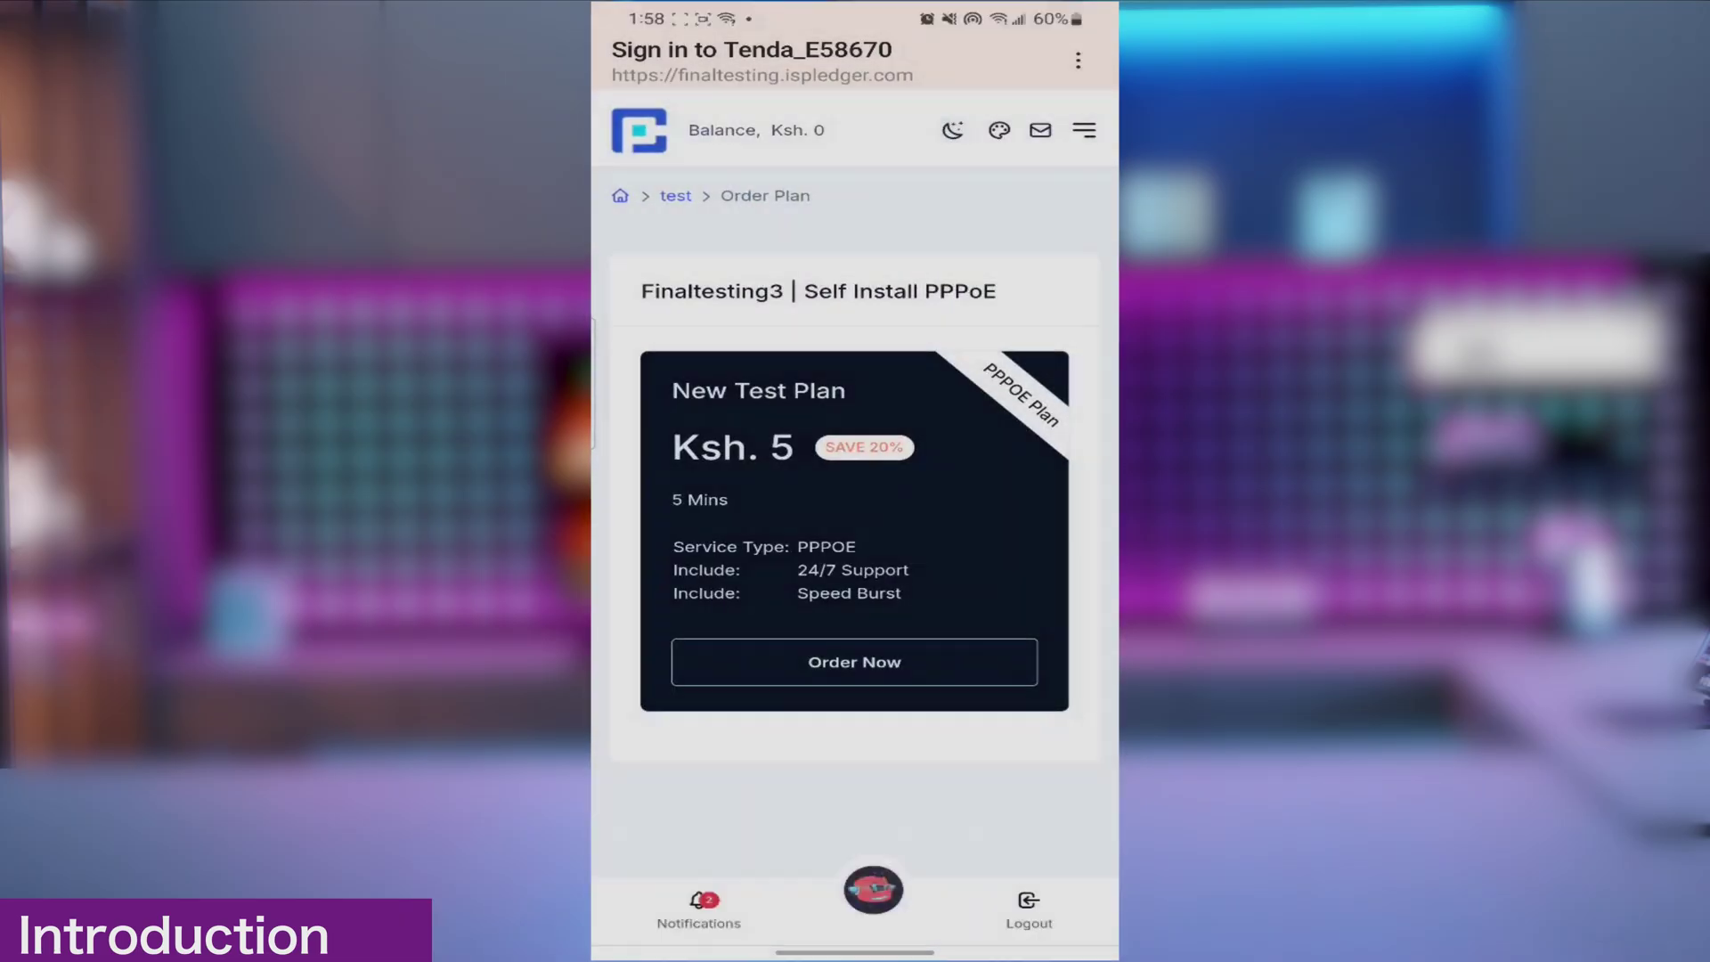
pyautogui.click(855, 466)
# Step: Pay the Ksh. 5 by M-PESA using the customer's phone number and M-PESA PIN
pyautogui.click(855, 714)
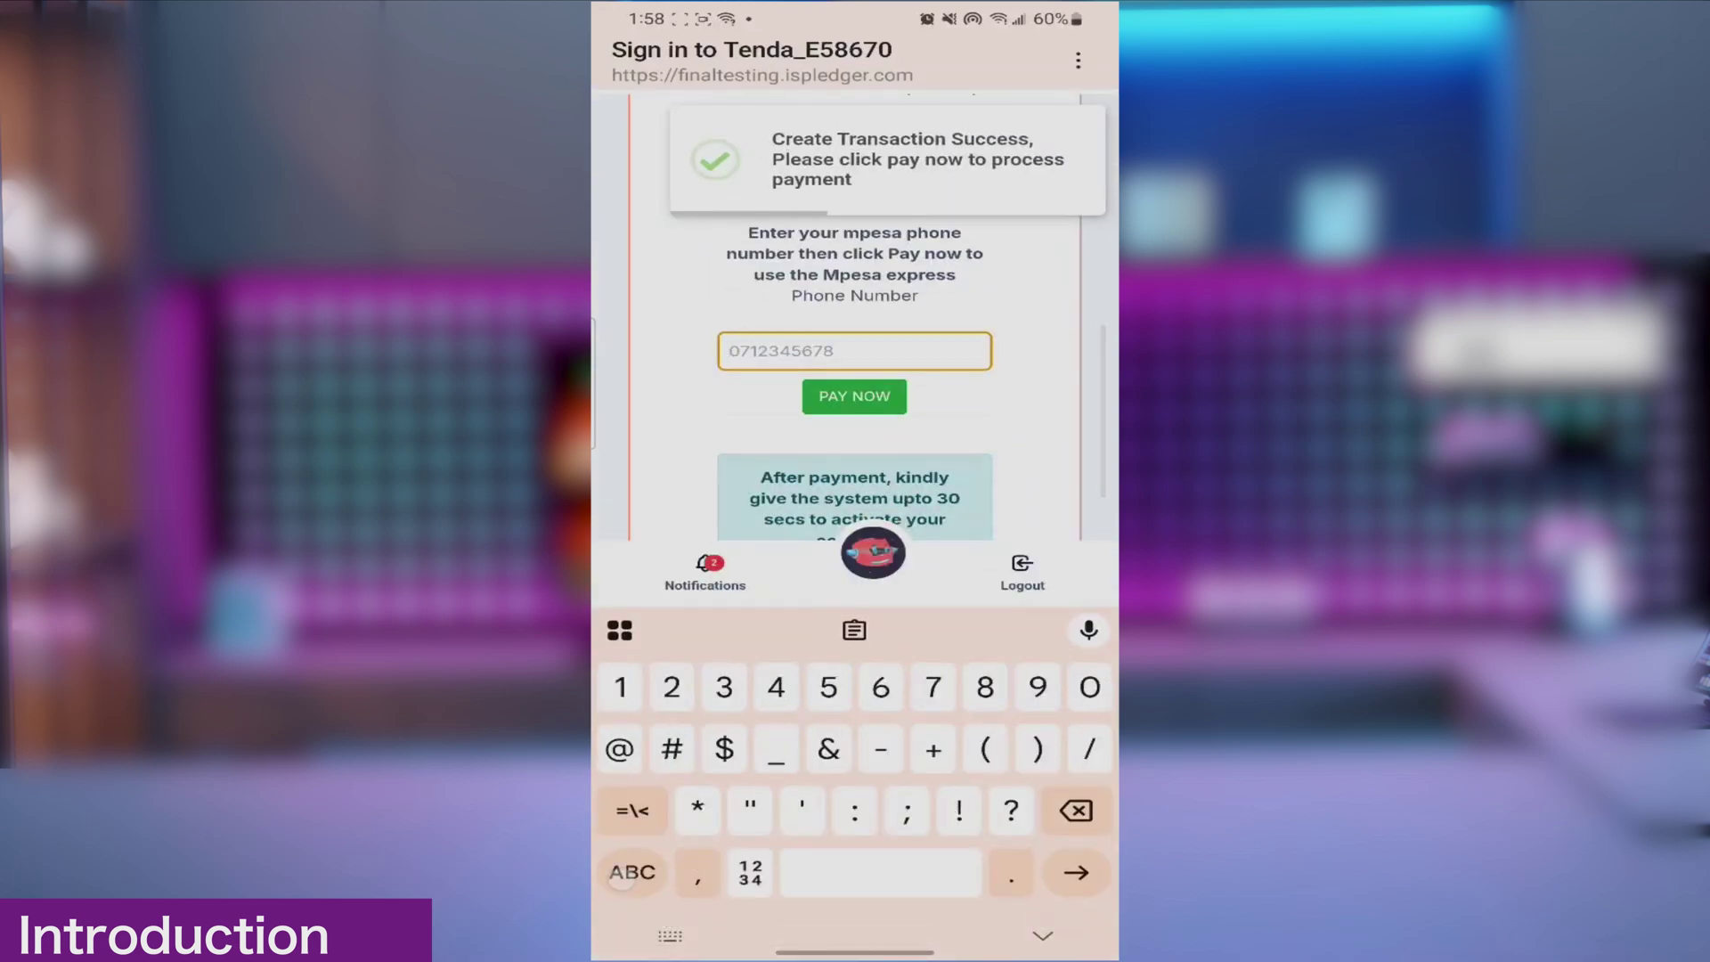
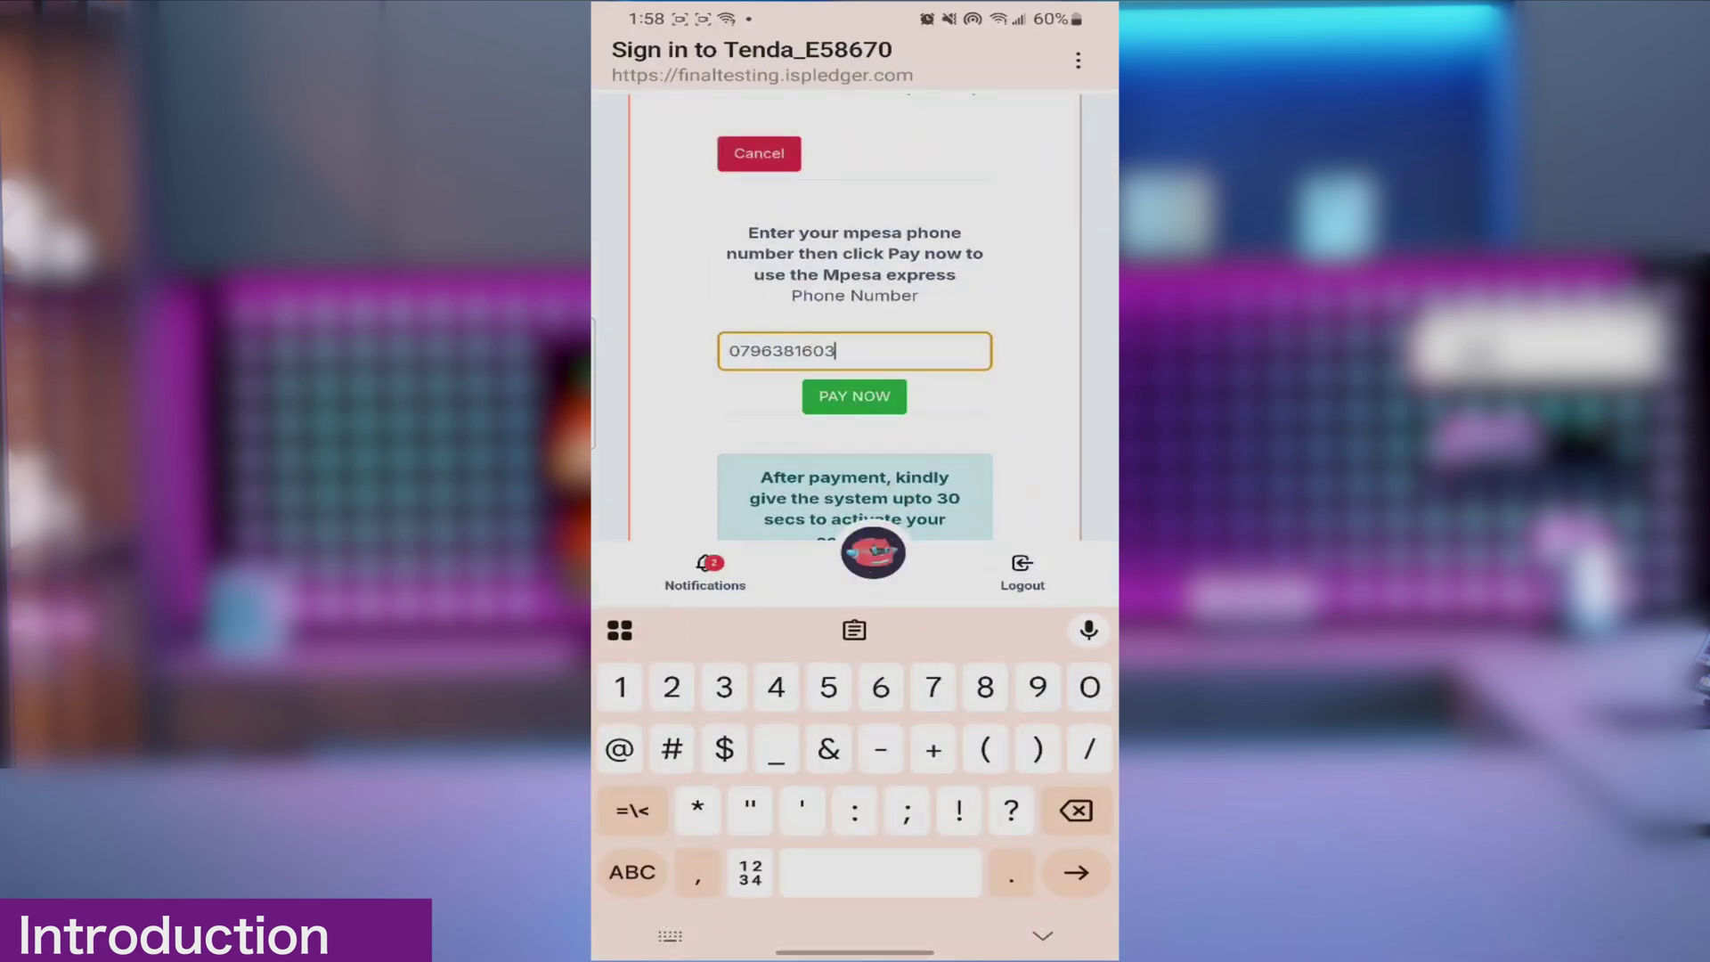
pyautogui.click(854, 397)
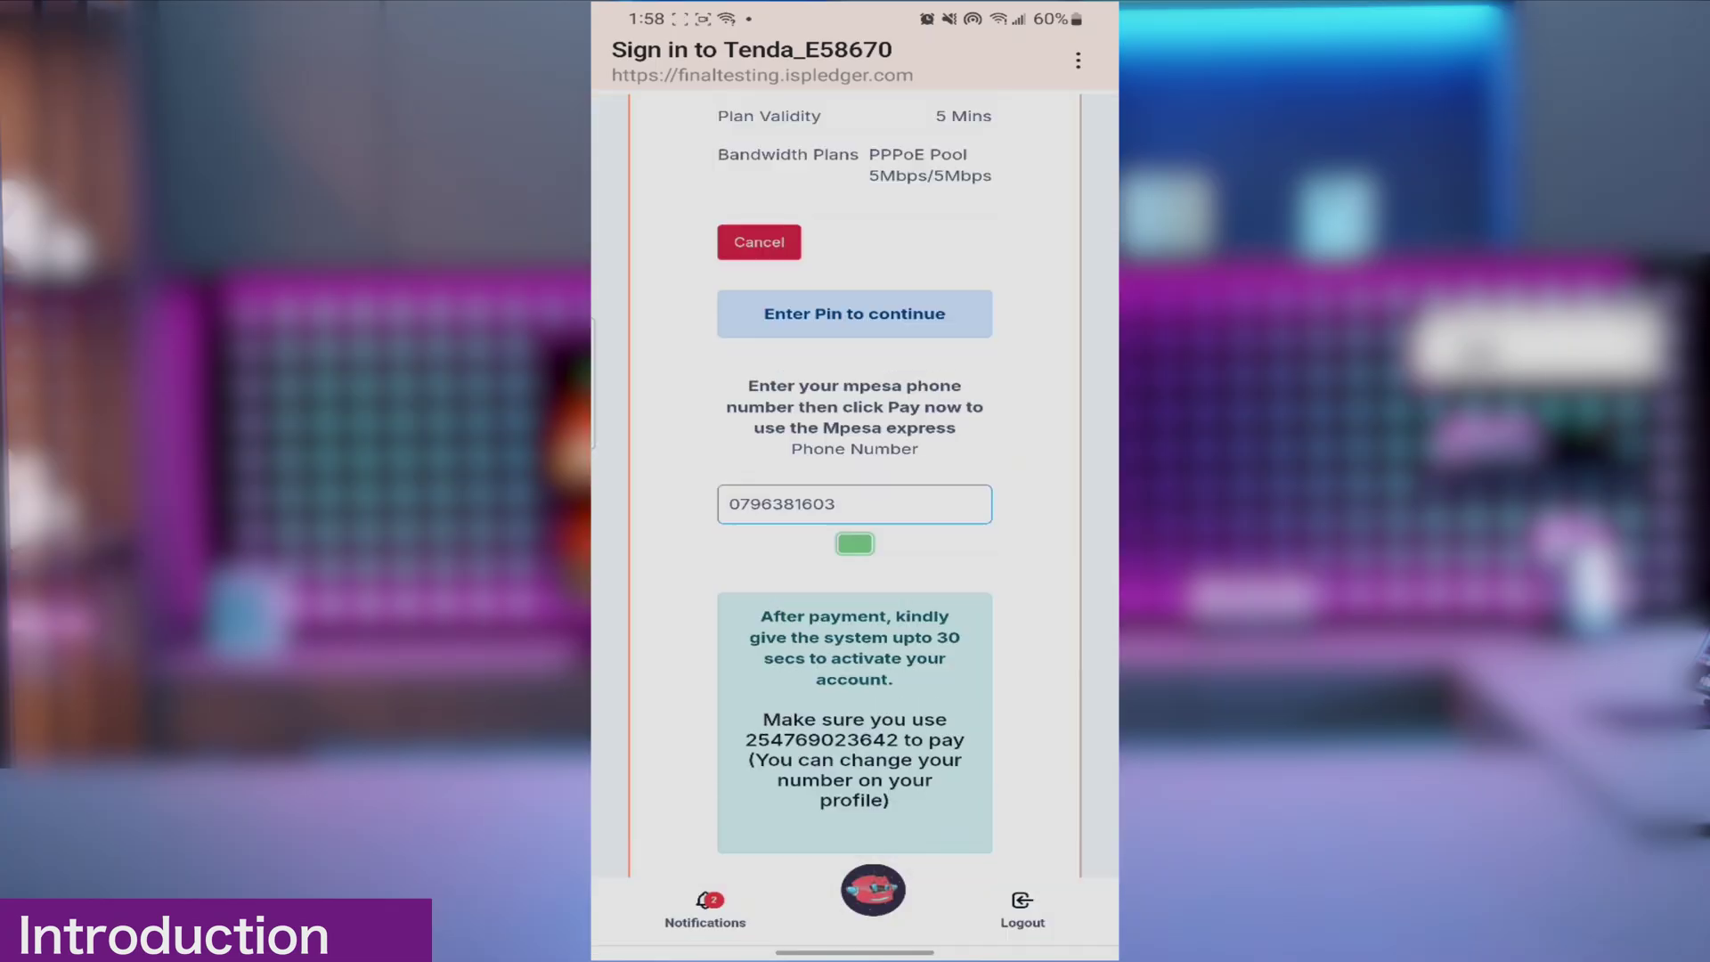
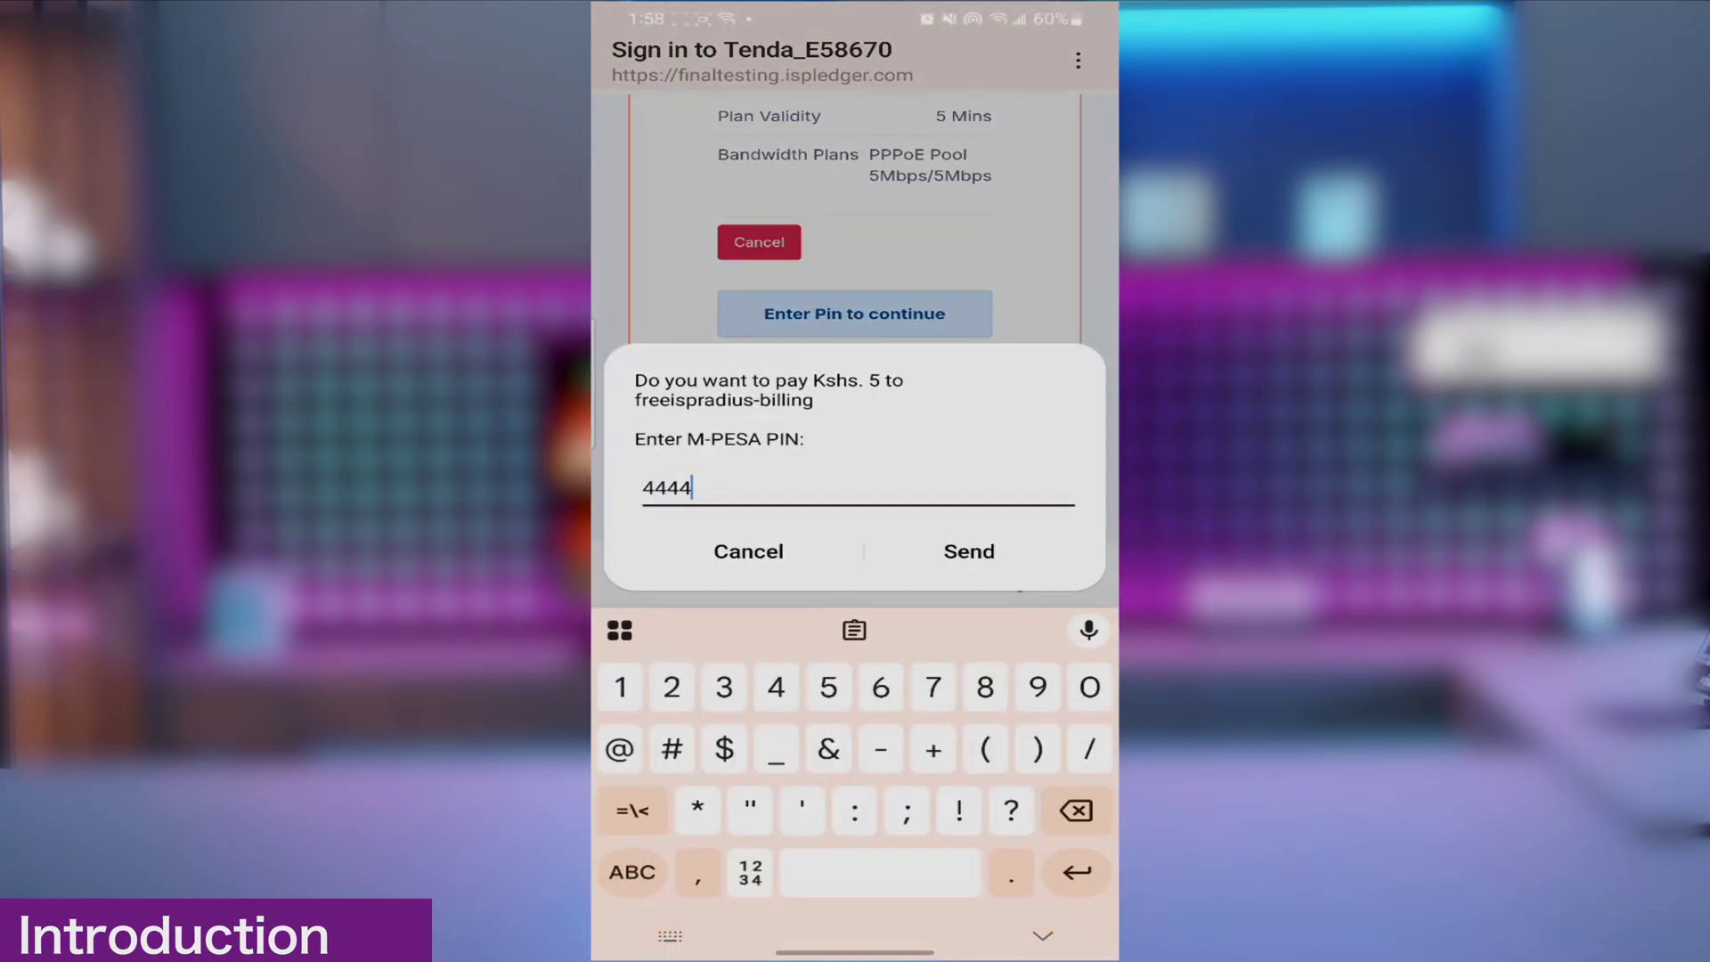
pyautogui.click(969, 551)
pyautogui.click(856, 885)
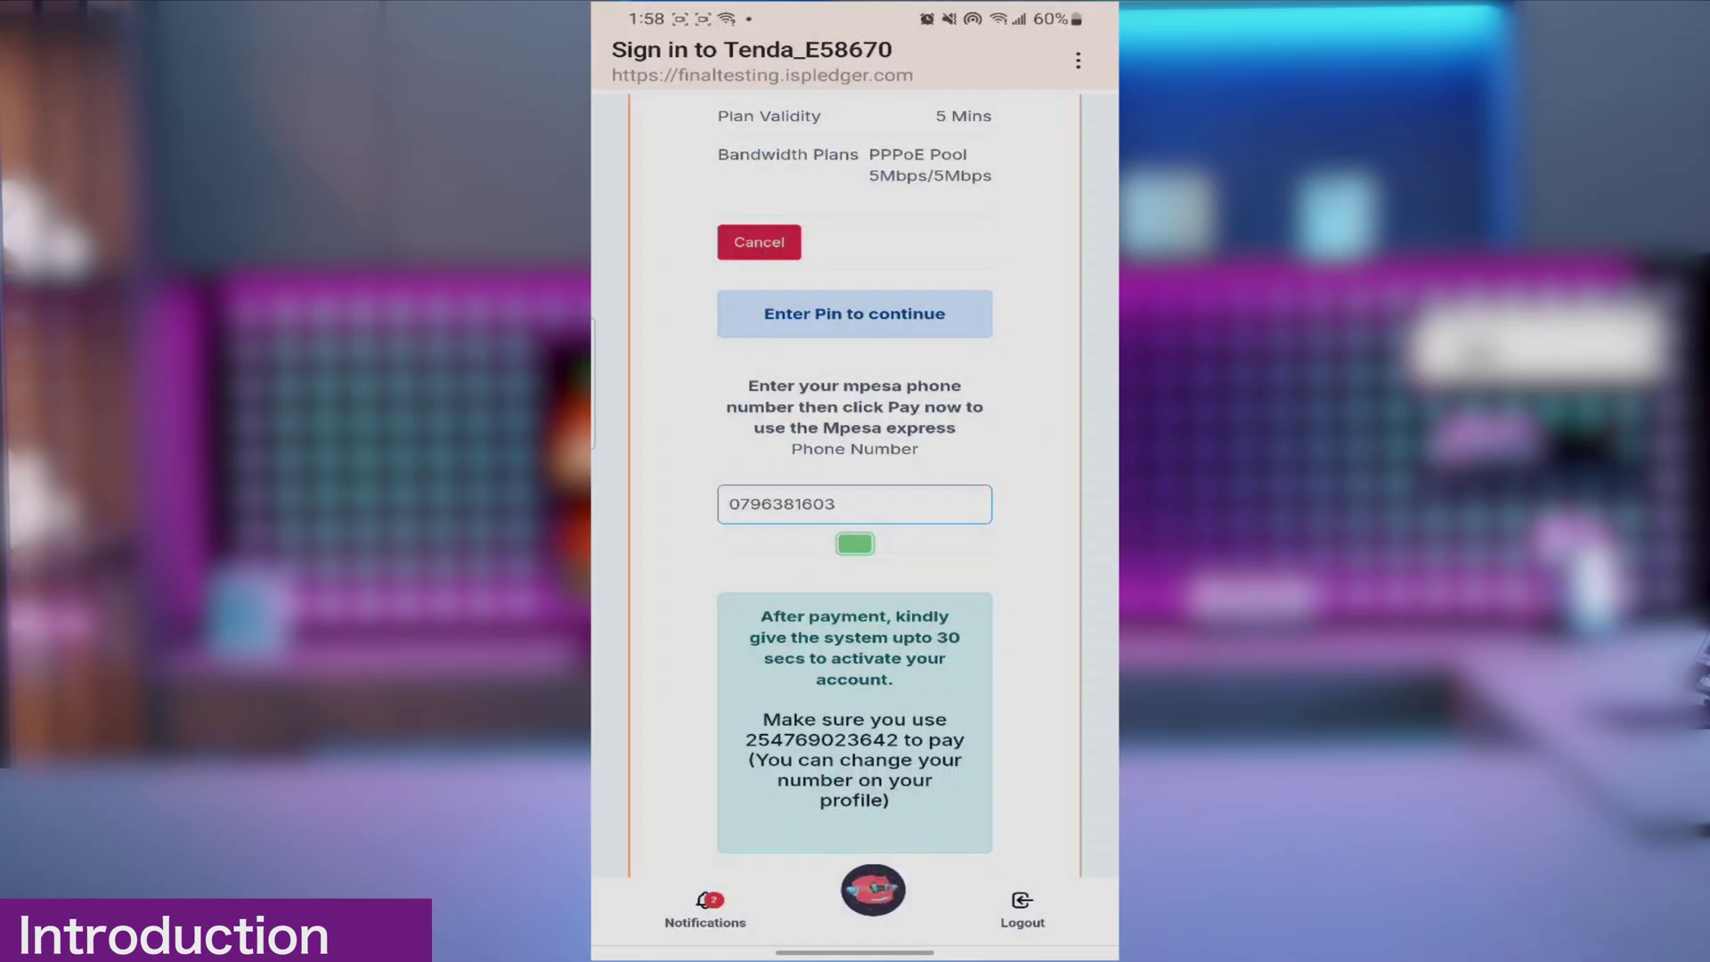
pyautogui.scroll(8, 685, 607)
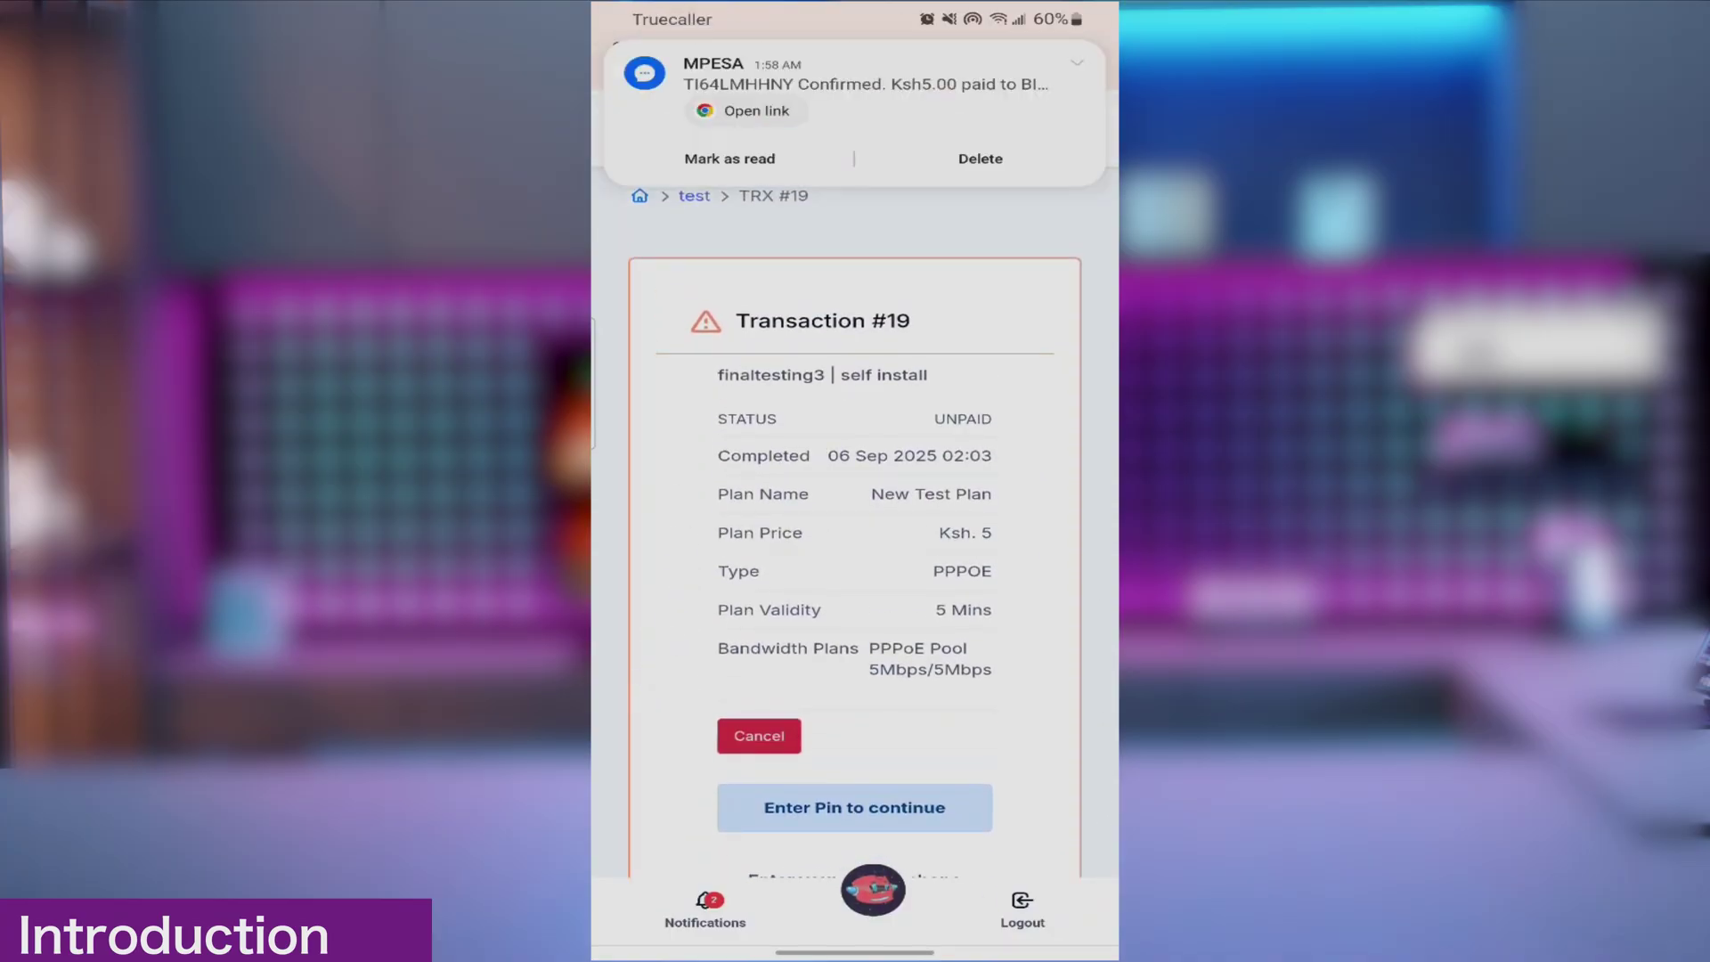
pyautogui.scroll(-2, 661, 321)
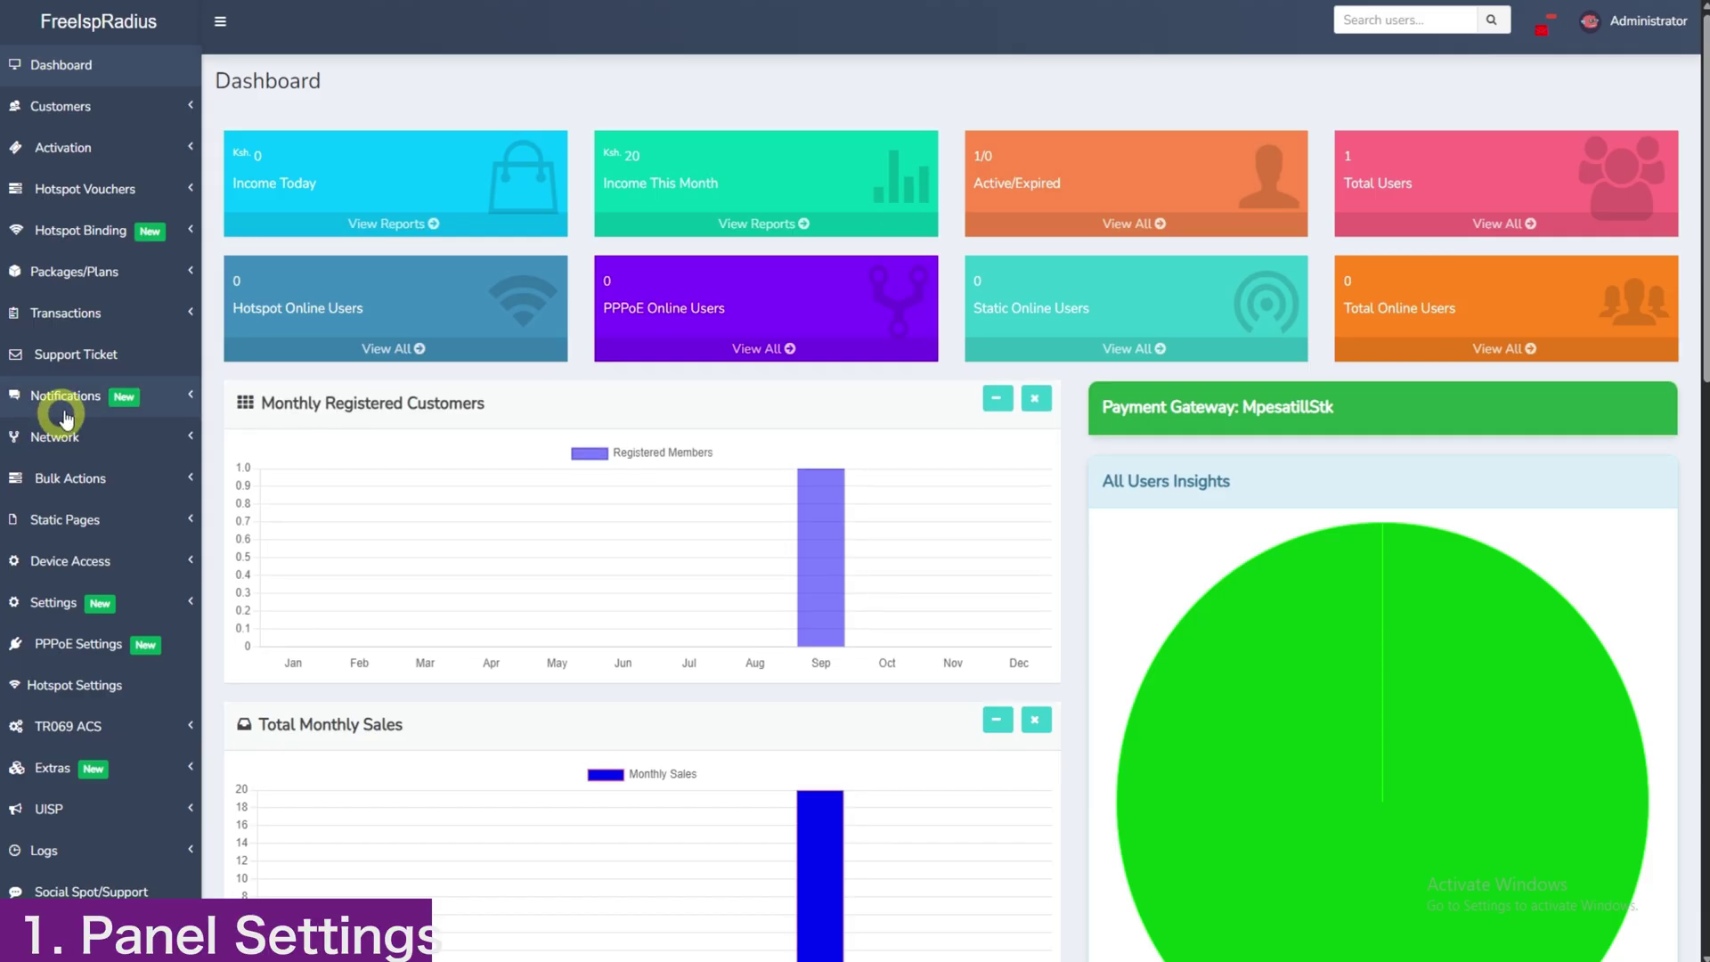
# Step: Compare the expired_pppoe_pool and PPPOE ACTIVE POOL names and ranges in Network > IP Pool
pyautogui.click(57, 438)
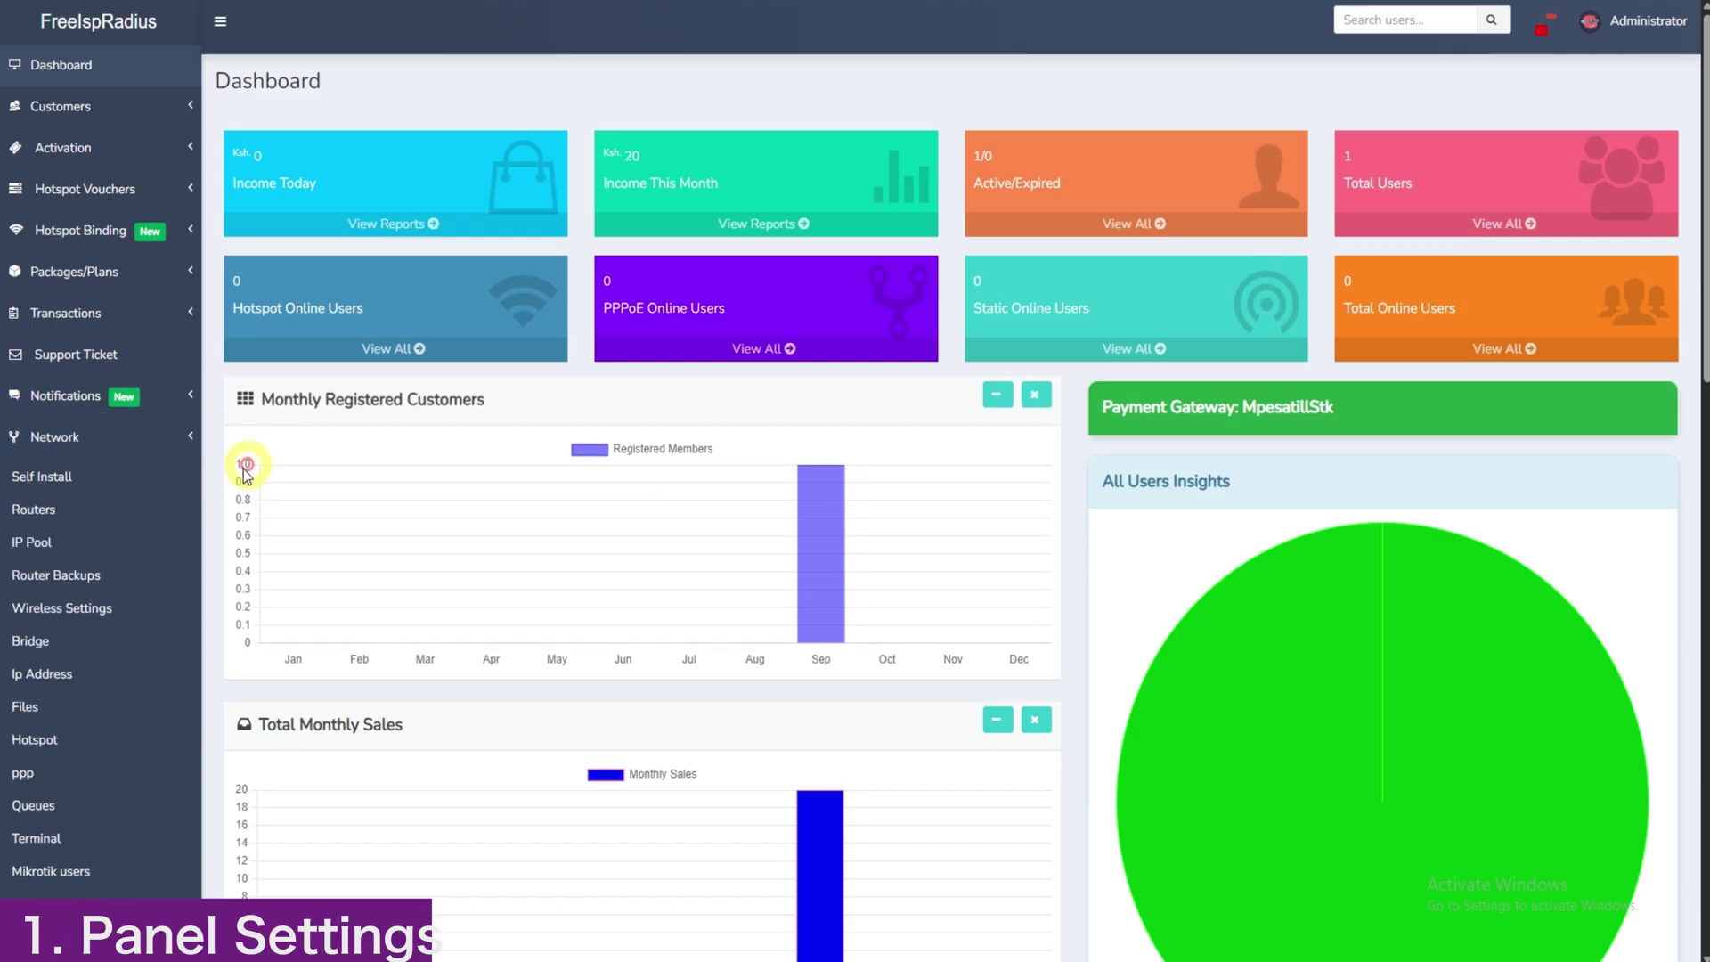
pyautogui.click(35, 542)
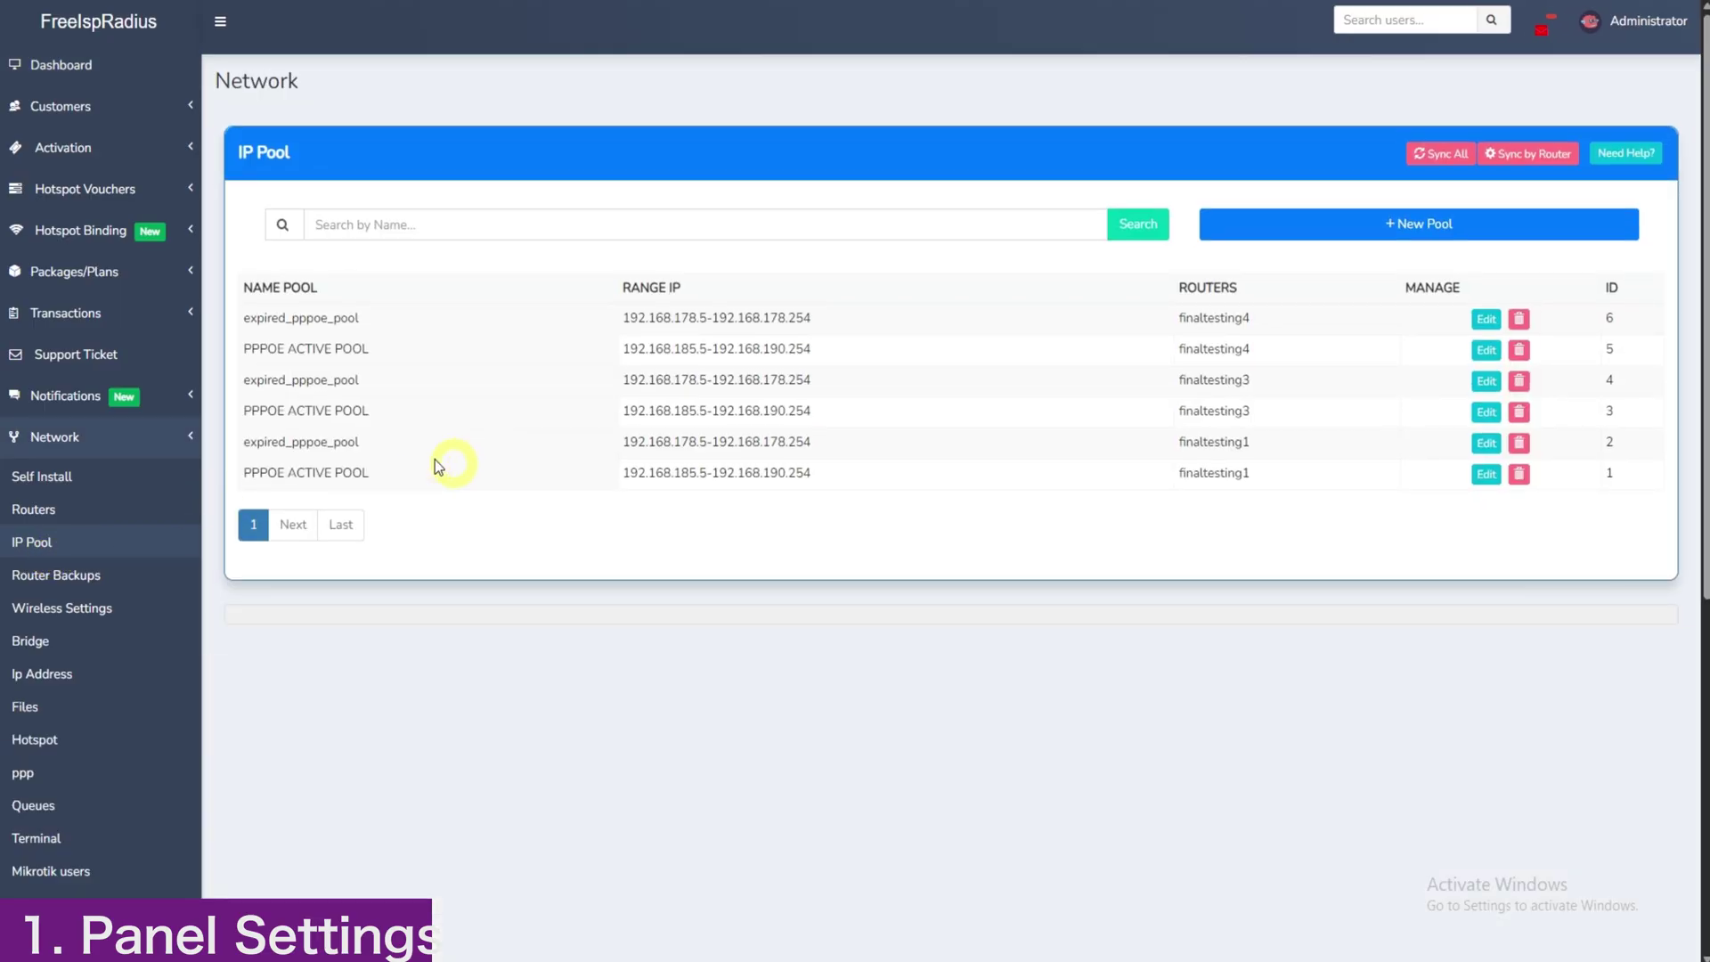
pyautogui.moveTo(270, 317); pyautogui.dragTo(478, 322)
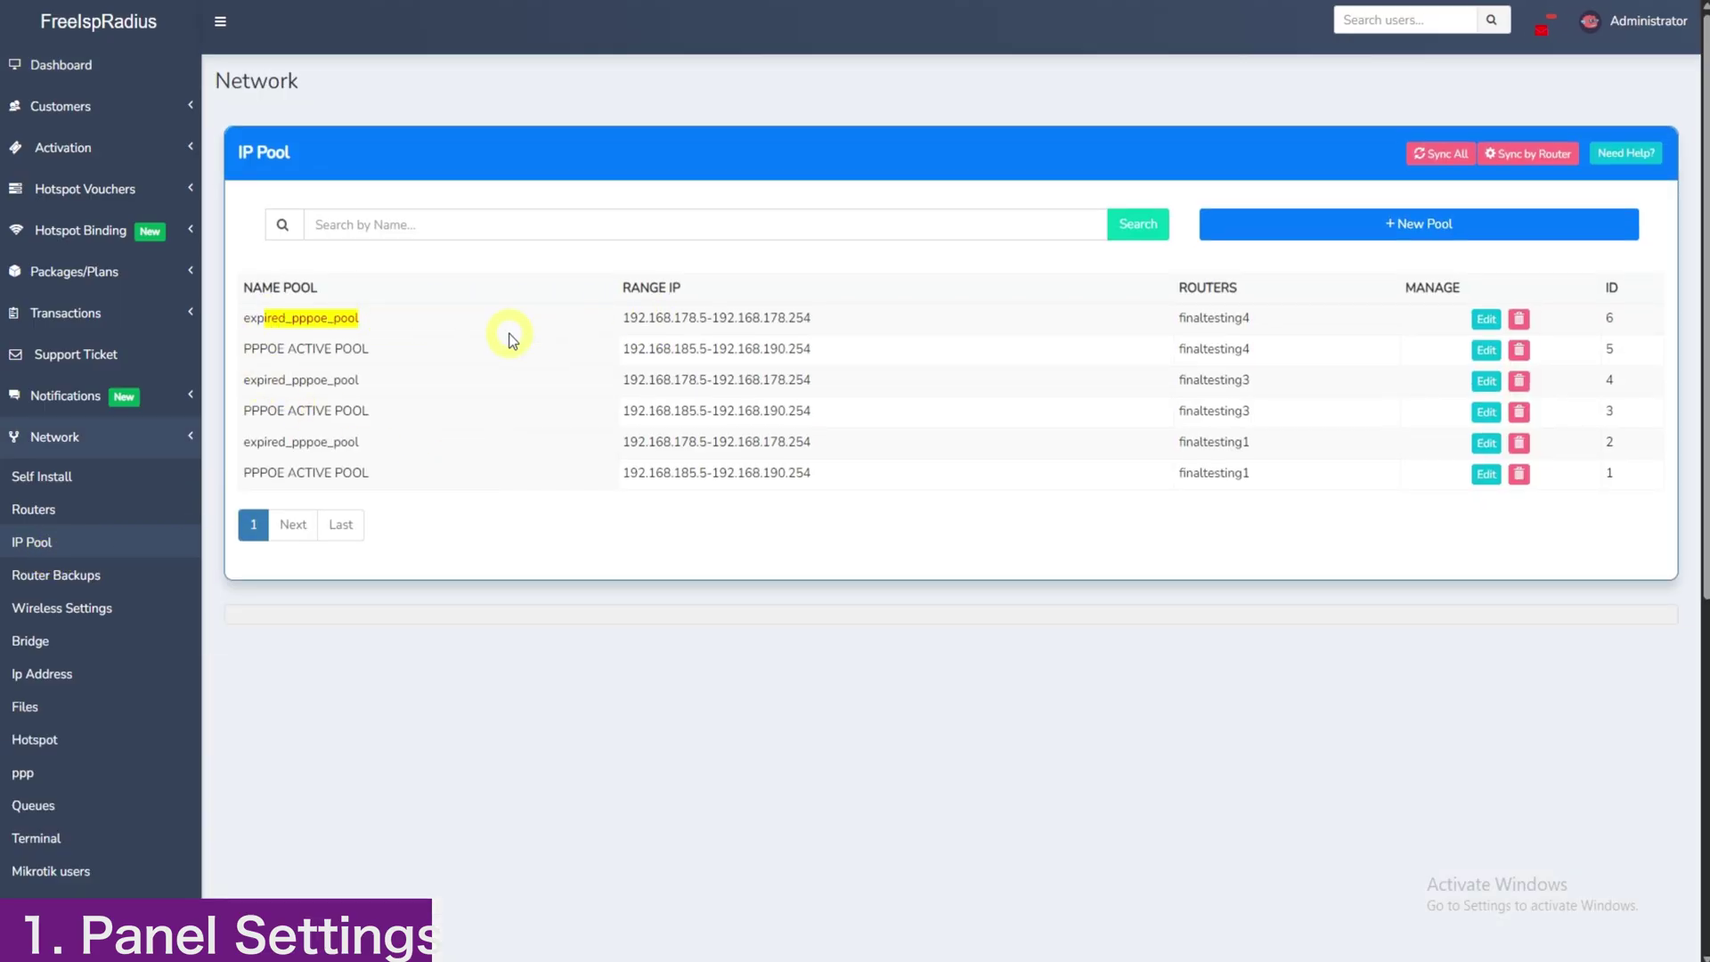
pyautogui.moveTo(253, 351); pyautogui.dragTo(381, 357)
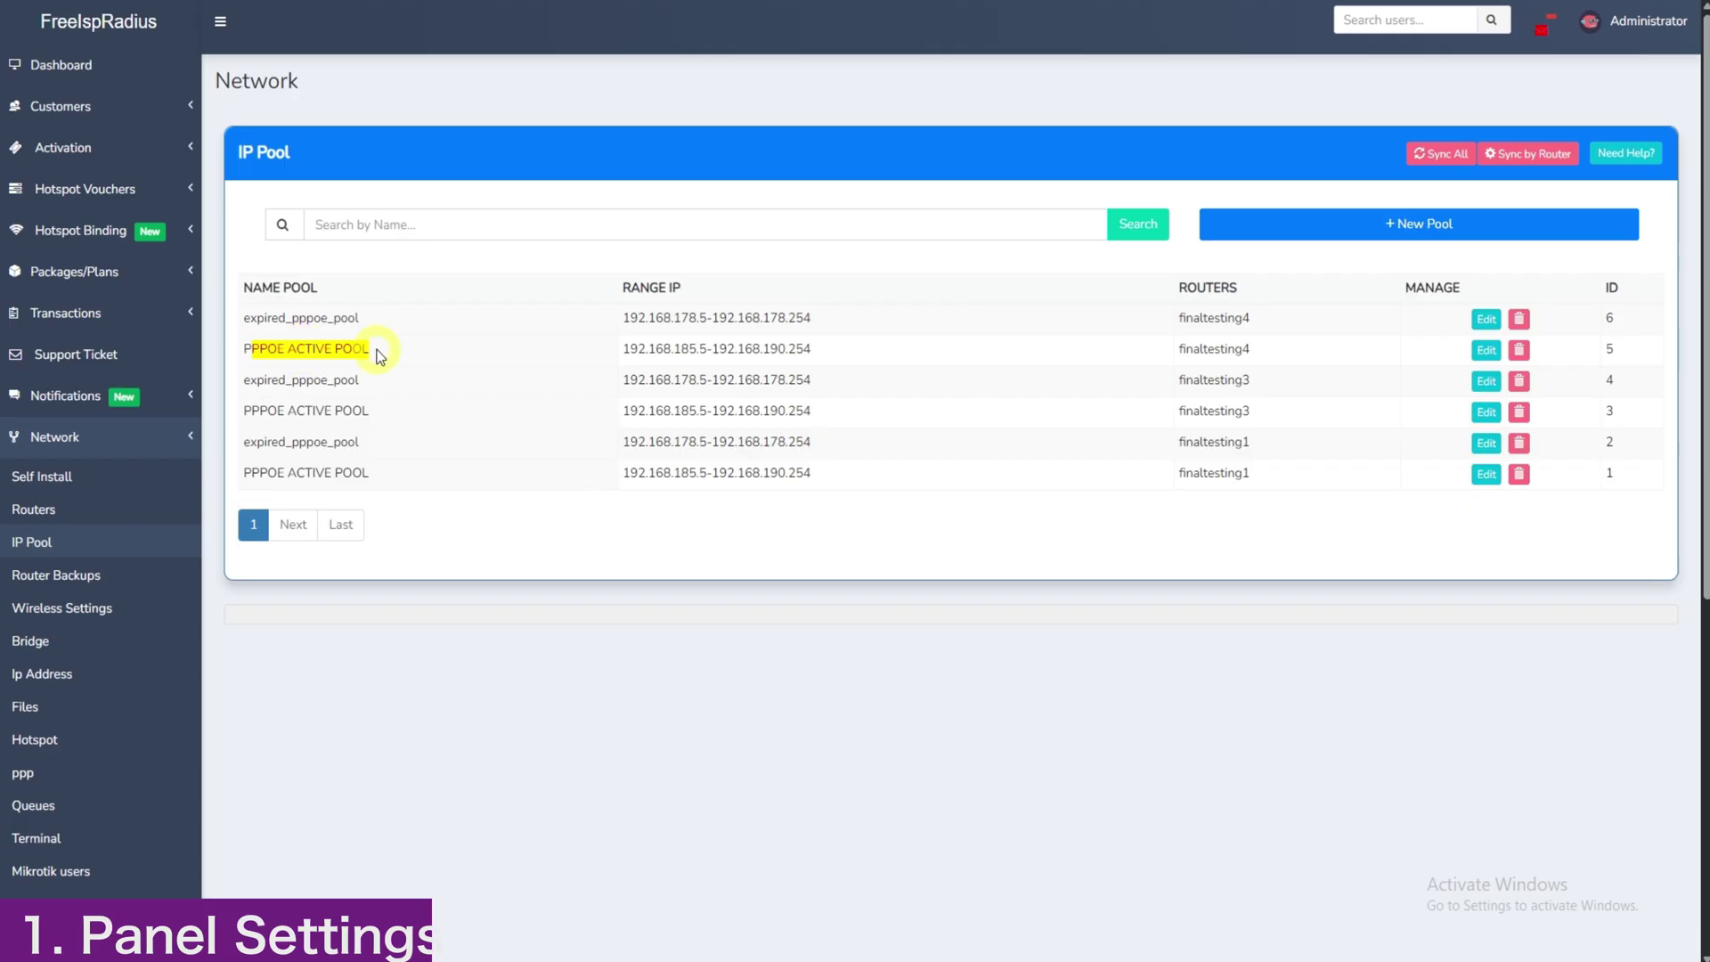
pyautogui.click(322, 347)
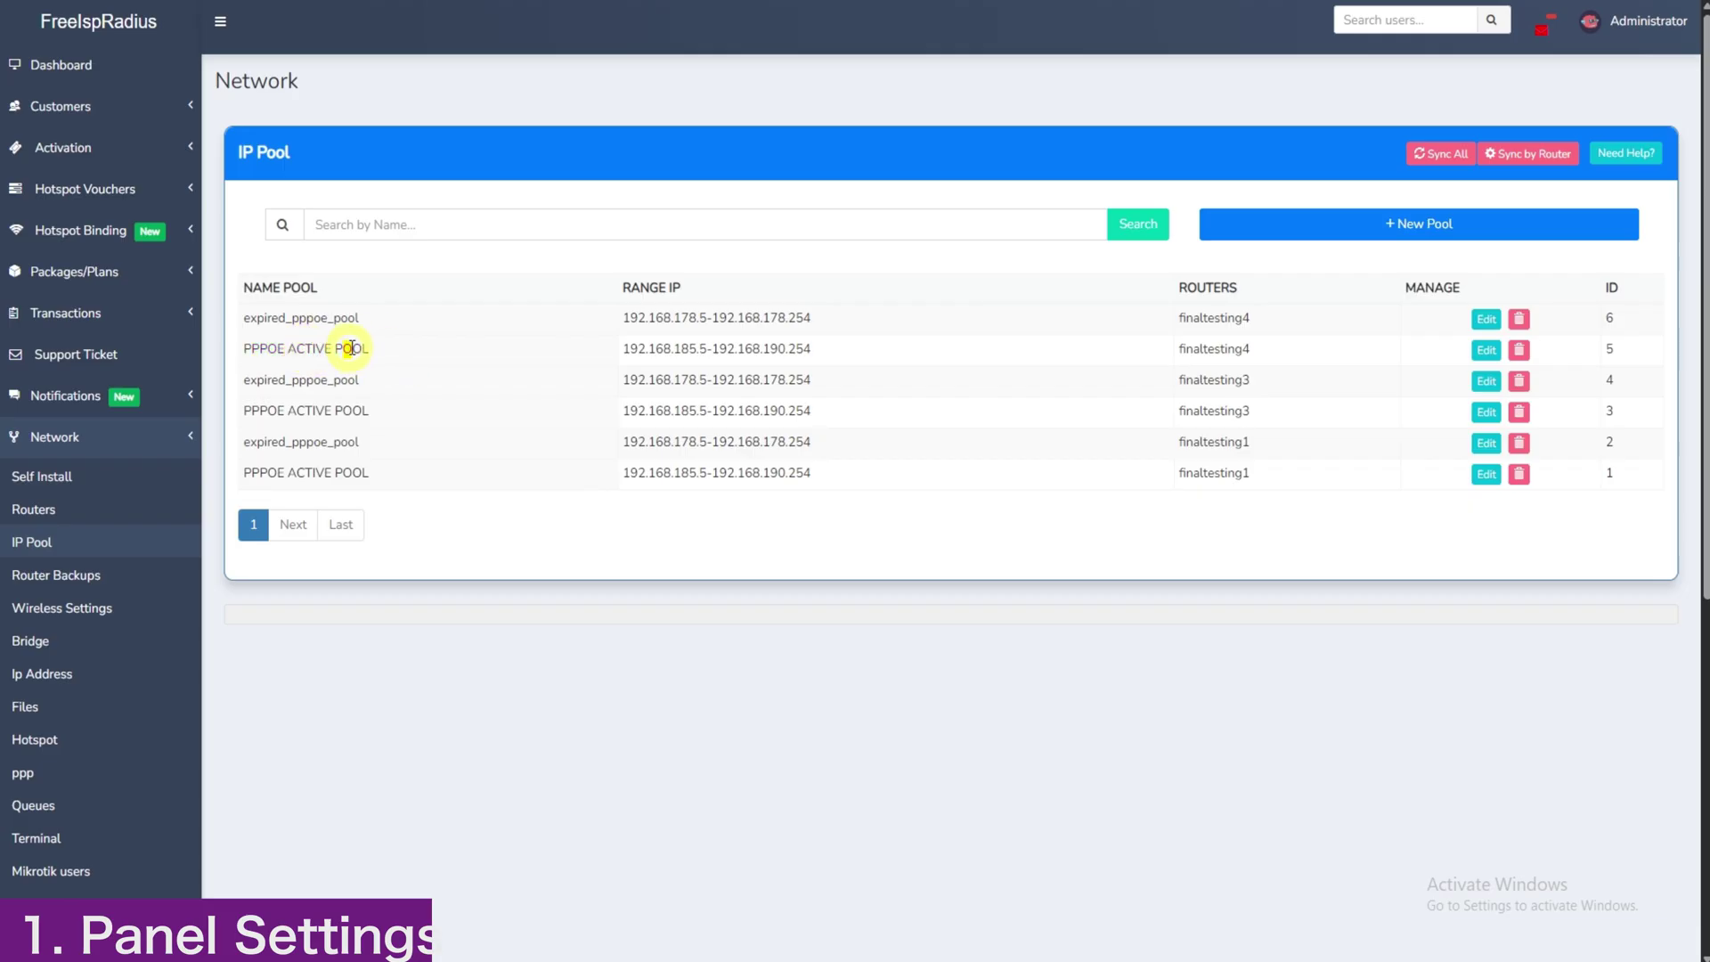
pyautogui.moveTo(279, 348); pyautogui.dragTo(335, 316)
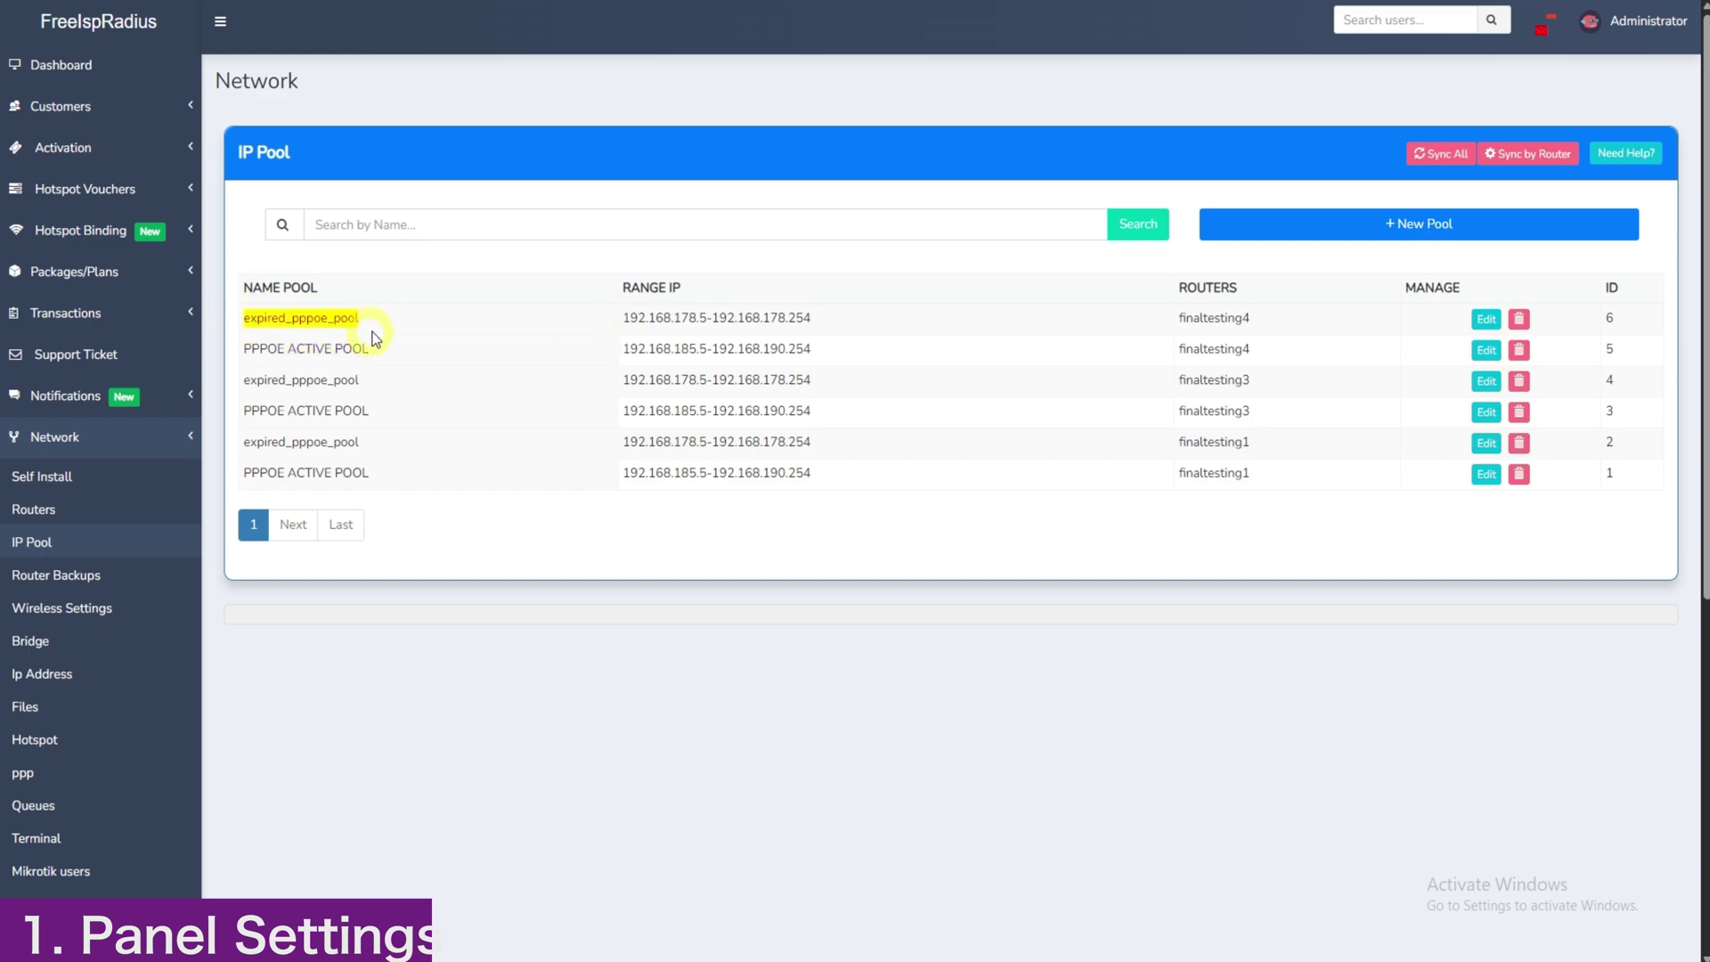
pyautogui.click(629, 316)
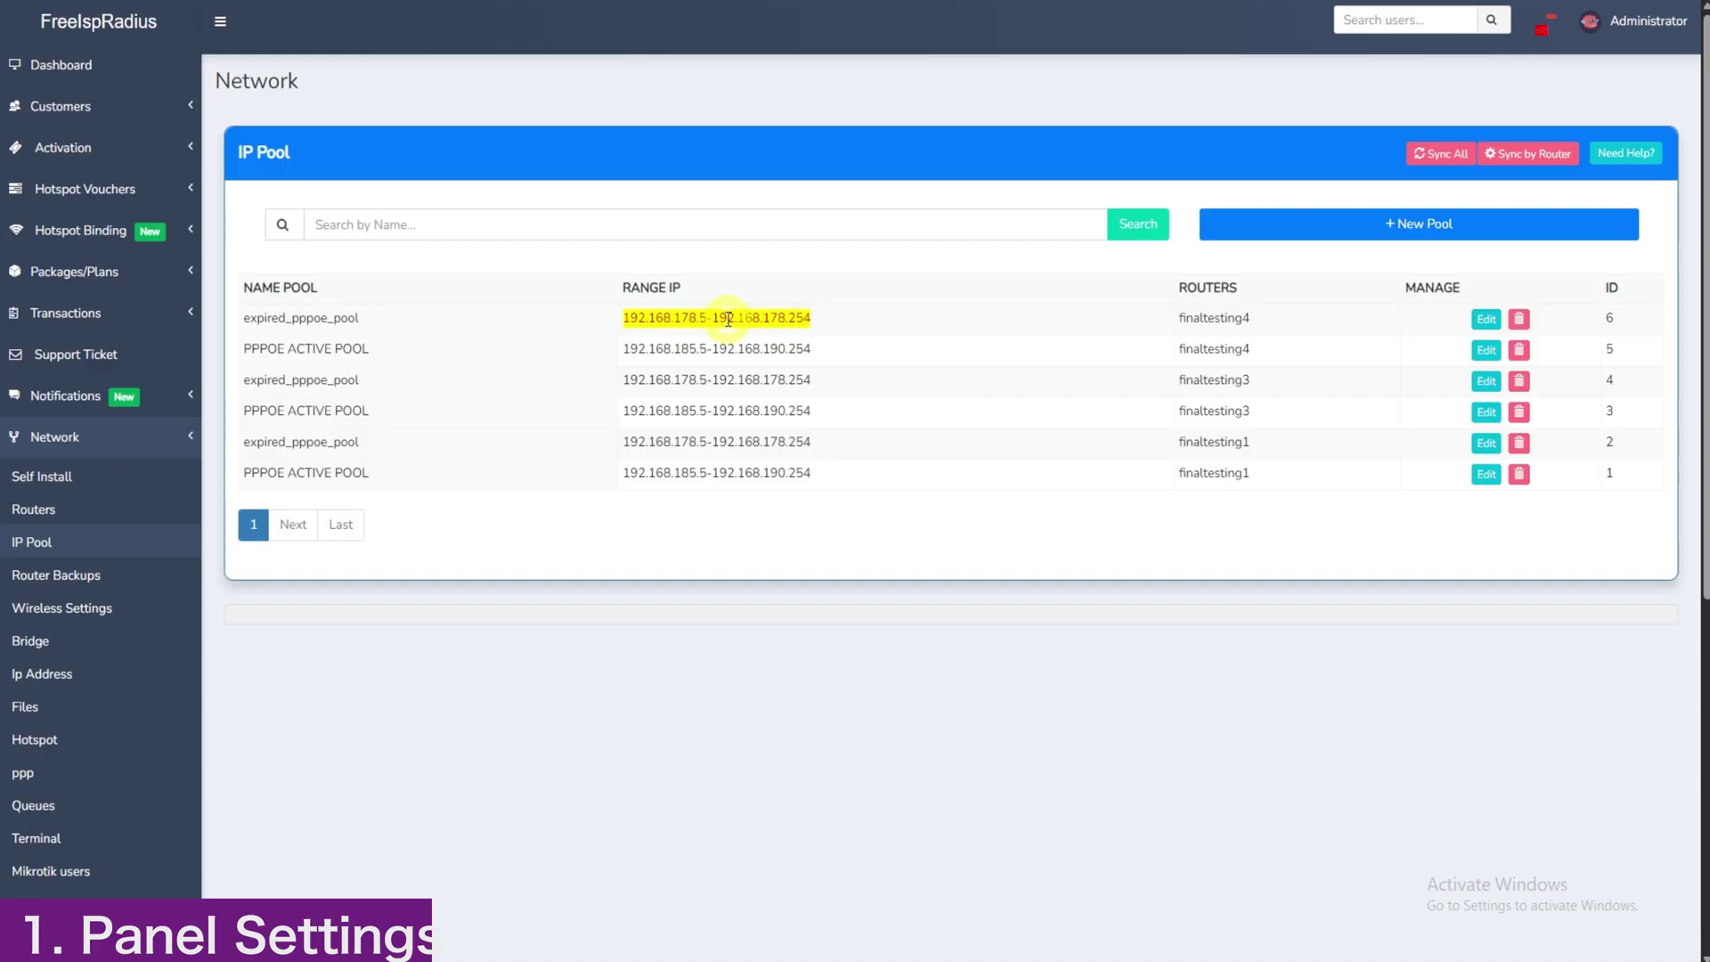
# Step: Collapse the network settings and go to the PPPoE Setup Wizard
pyautogui.click(651, 317)
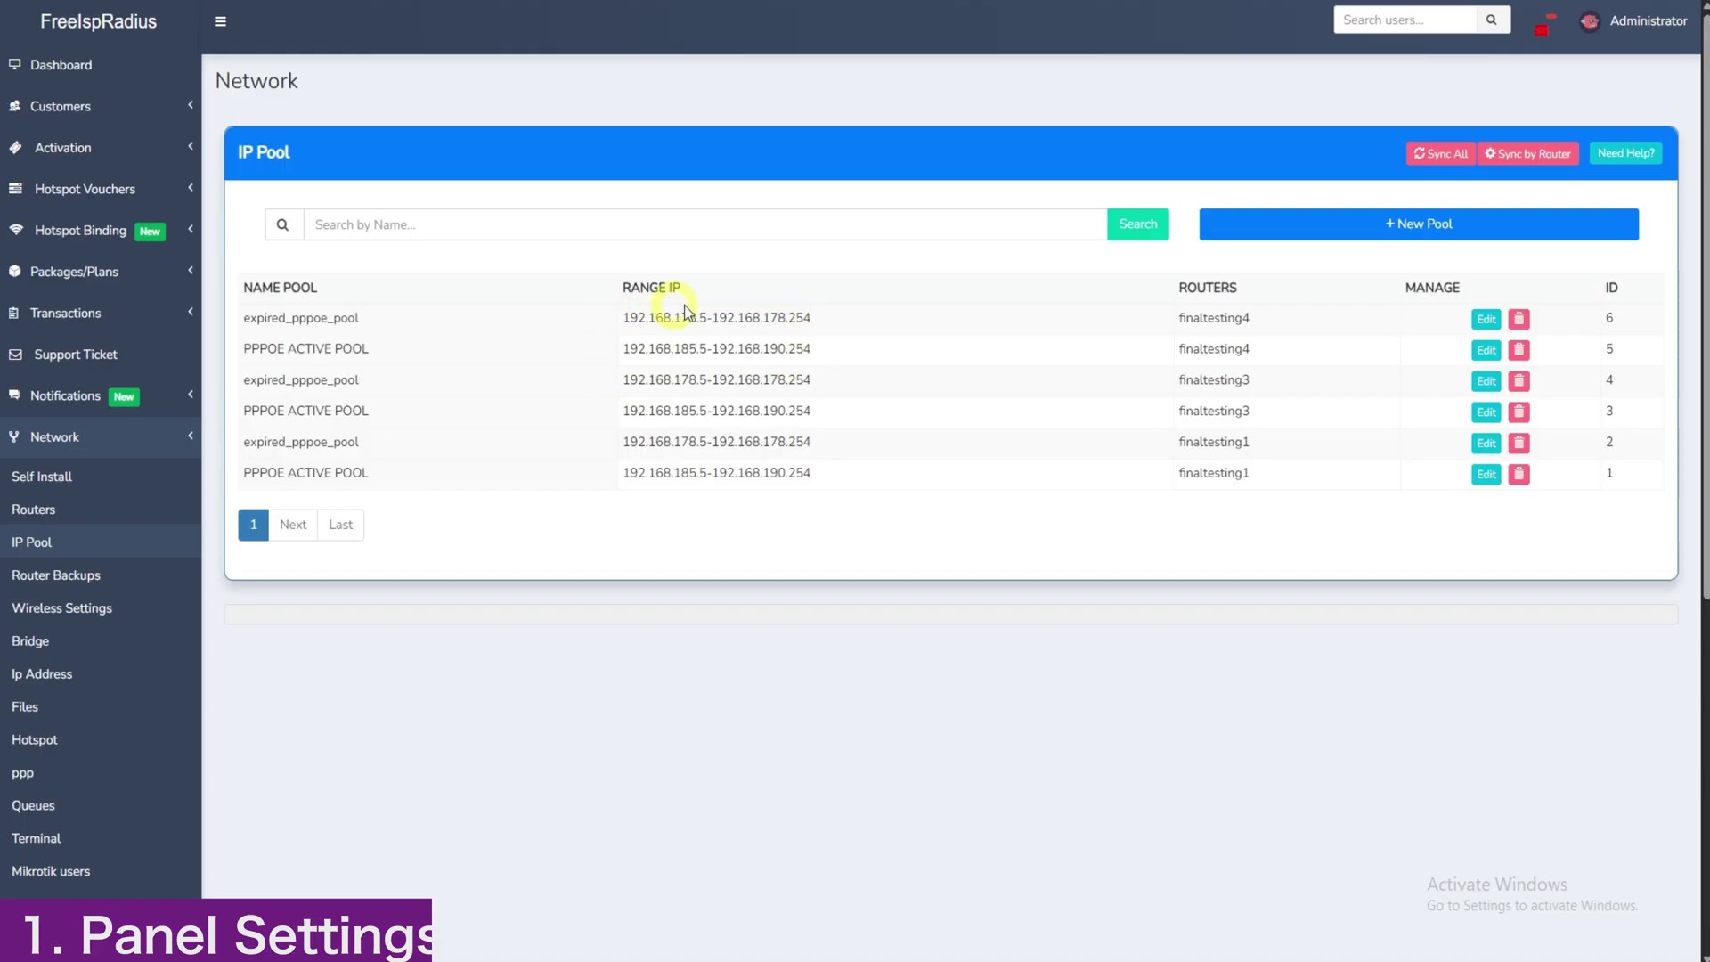
pyautogui.click(83, 437)
pyautogui.click(89, 658)
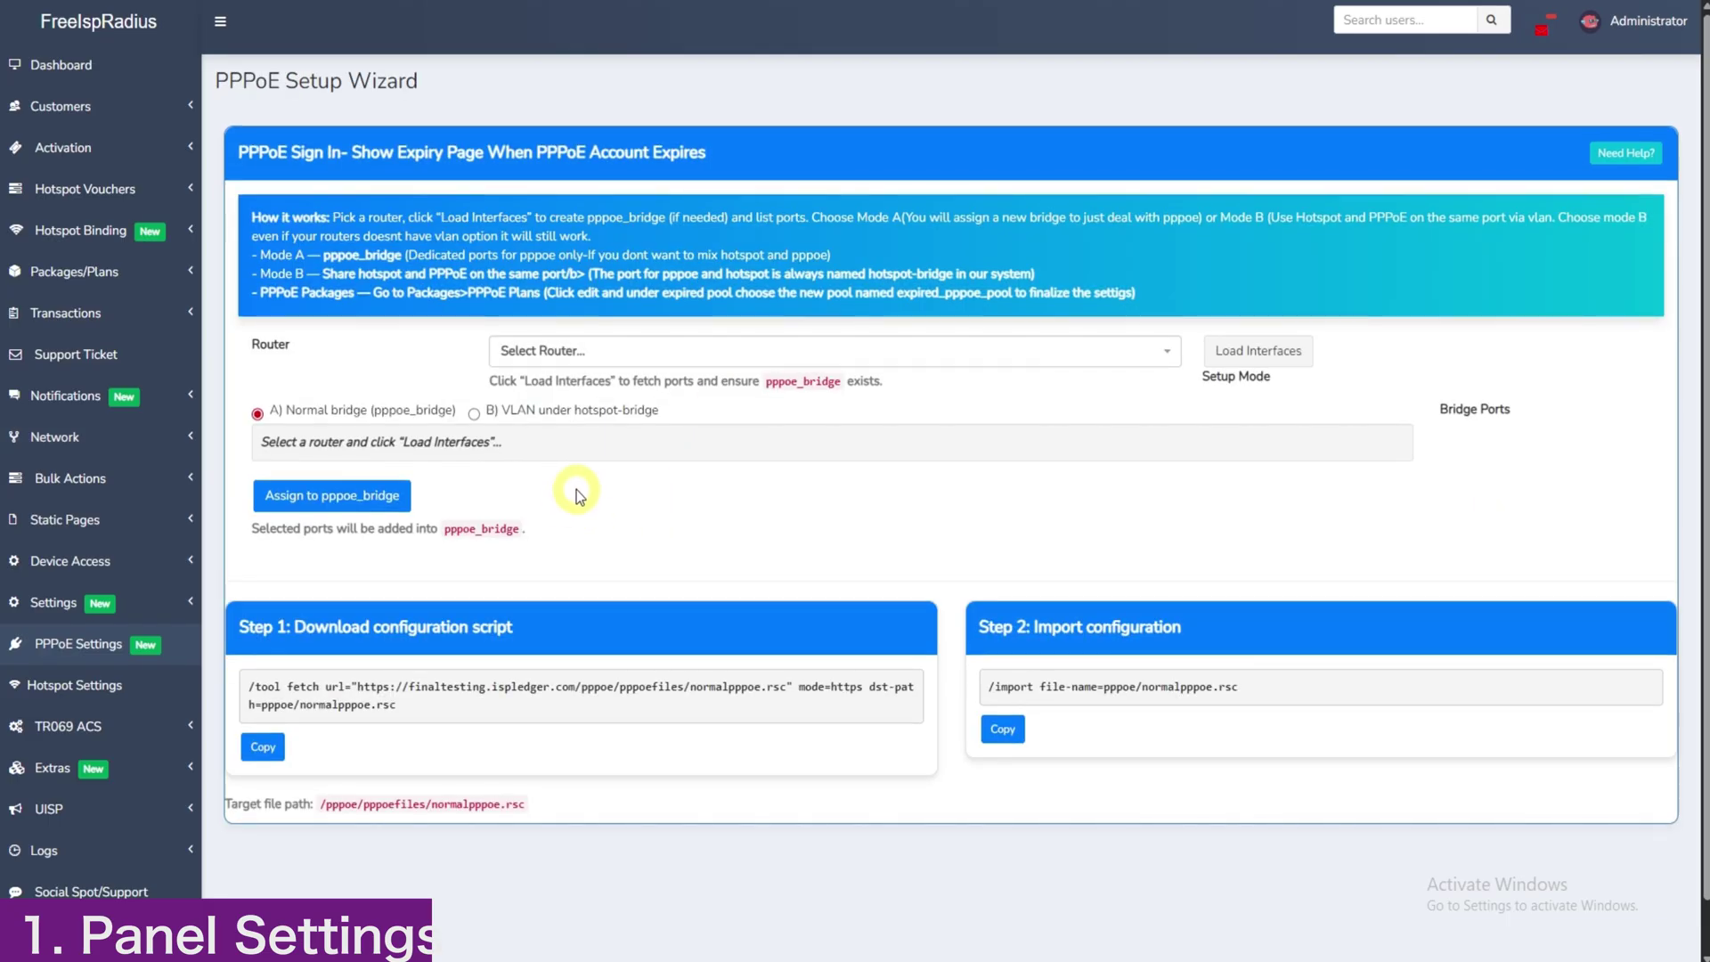
# Step: Pick router finaltesting4 in the wizard and choose B) VLAN under hotspot-bridge mode
pyautogui.click(167, 655)
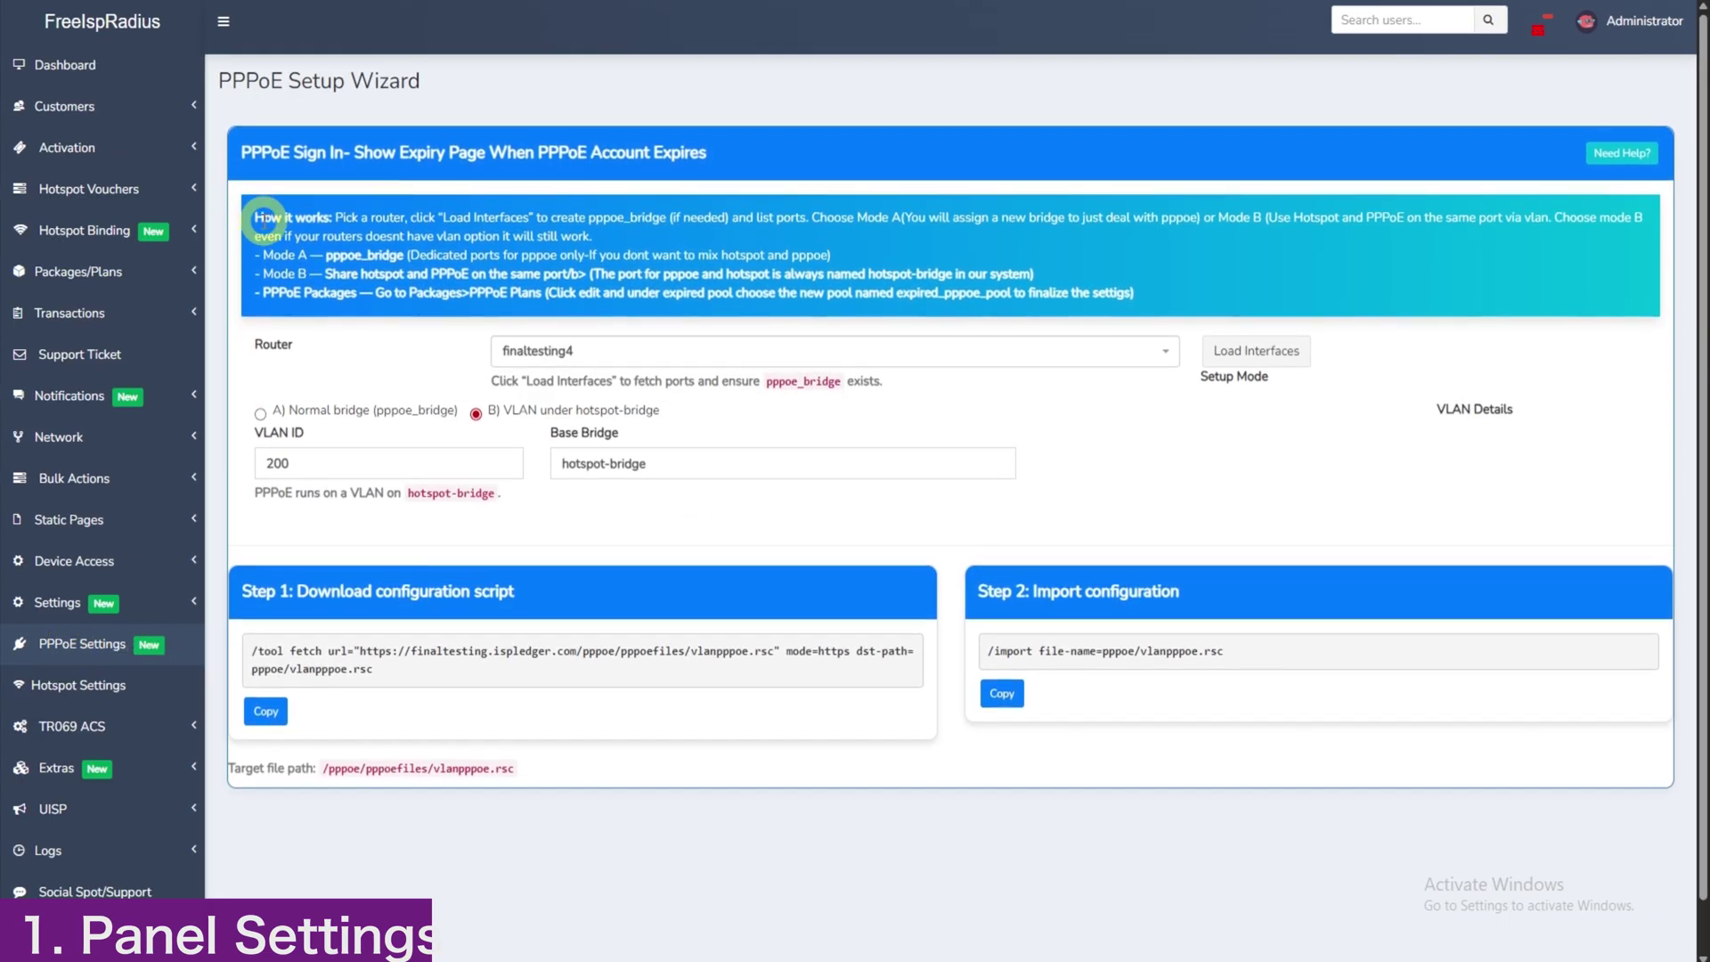
pyautogui.moveTo(254, 217); pyautogui.dragTo(1145, 294)
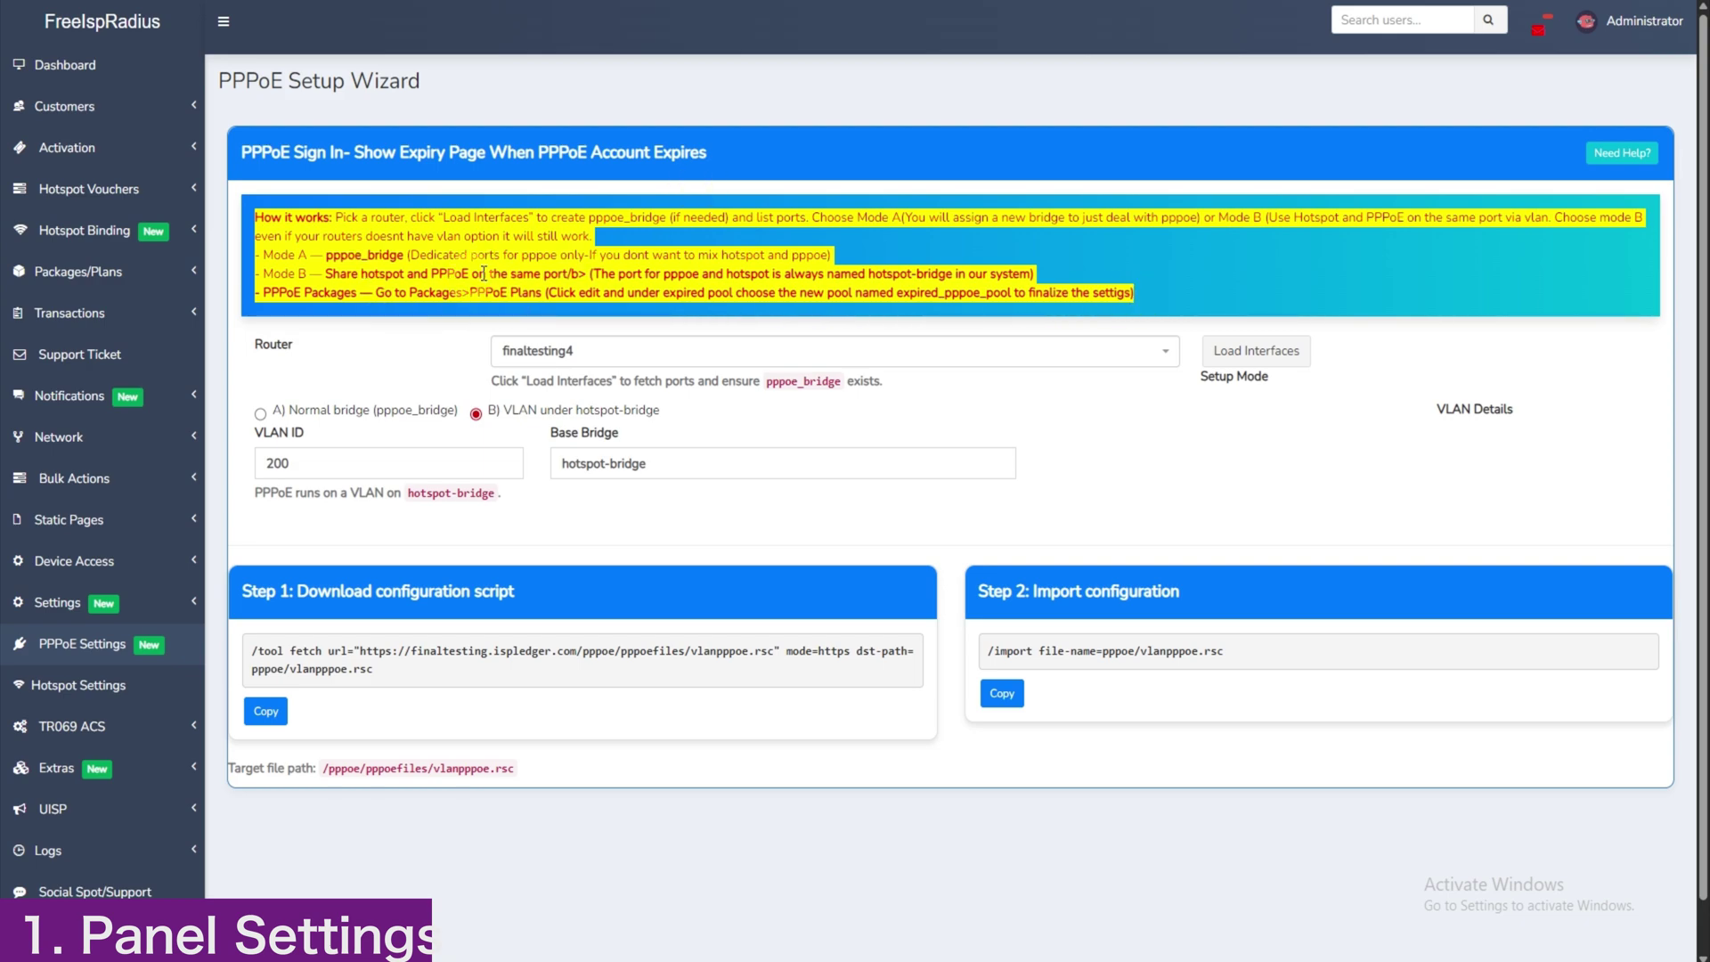
pyautogui.click(472, 370)
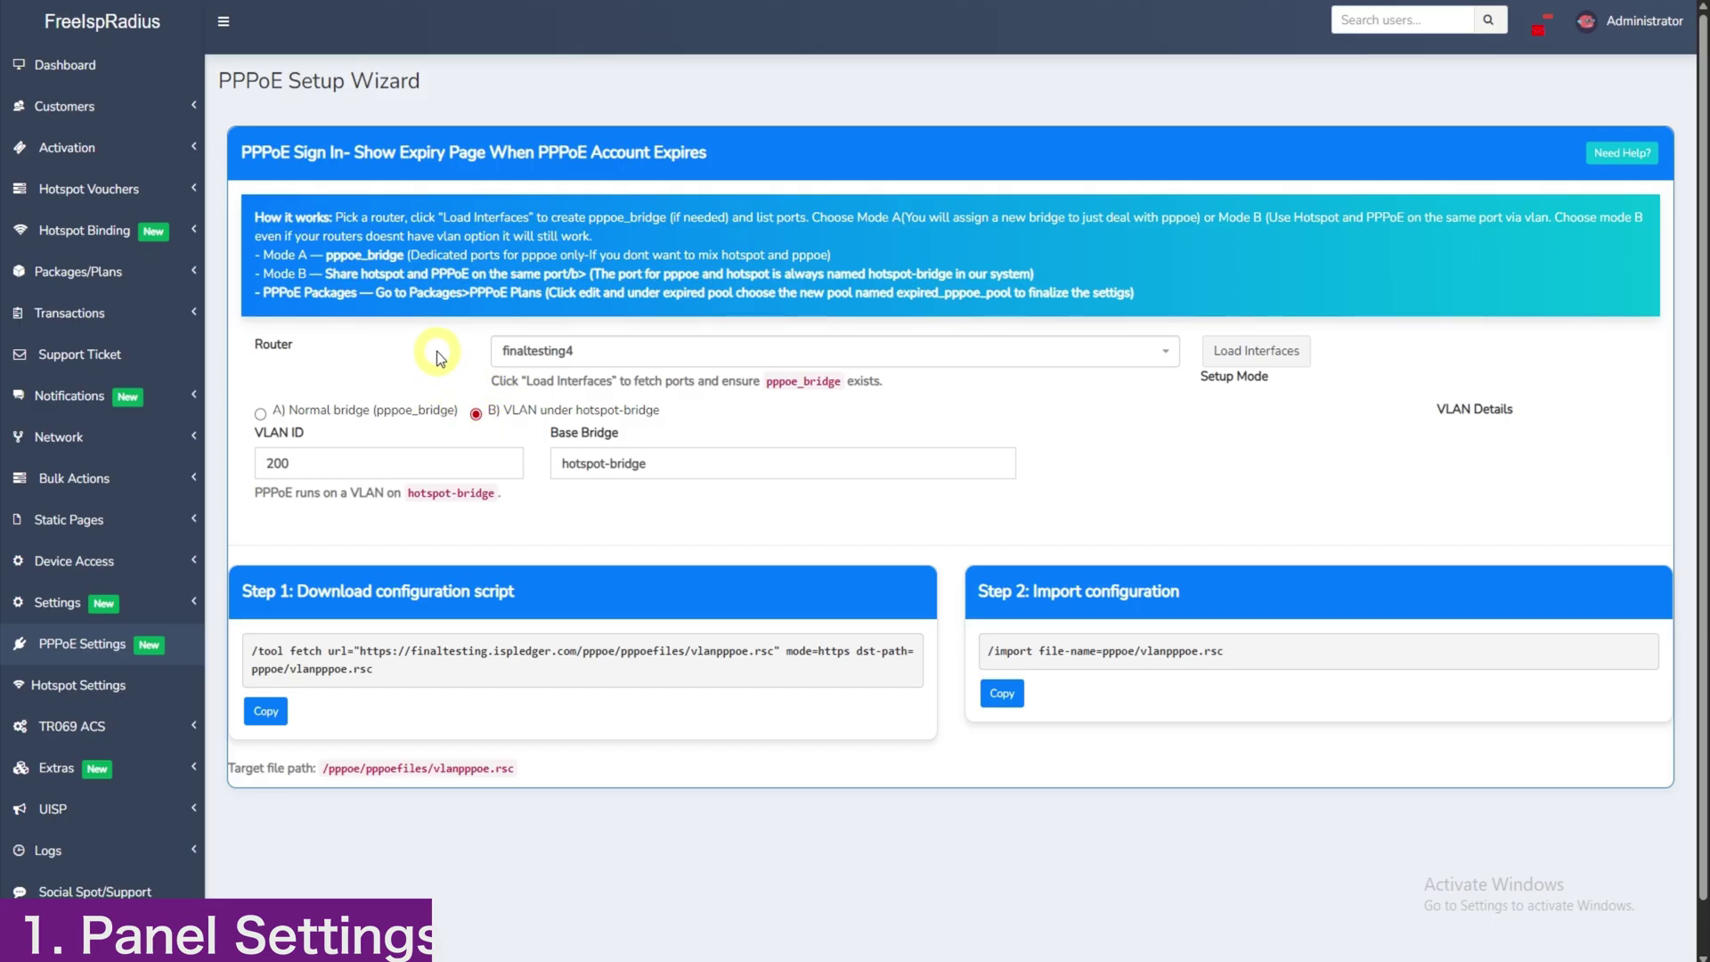
pyautogui.click(540, 349)
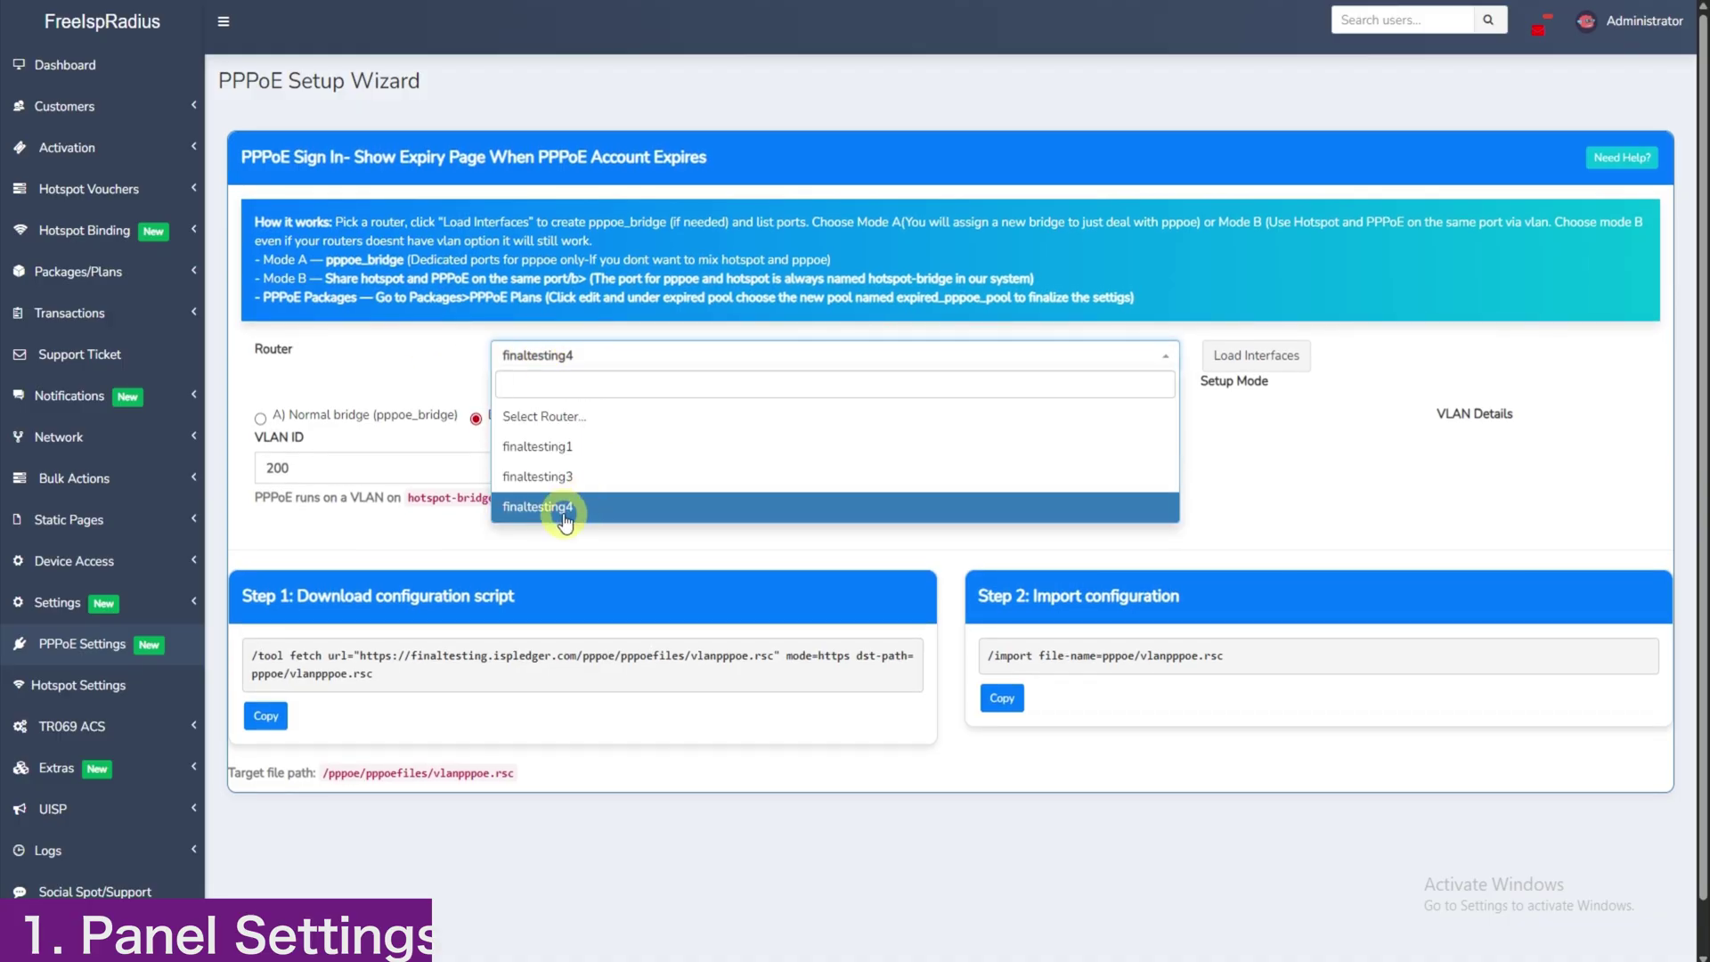
pyautogui.click(555, 496)
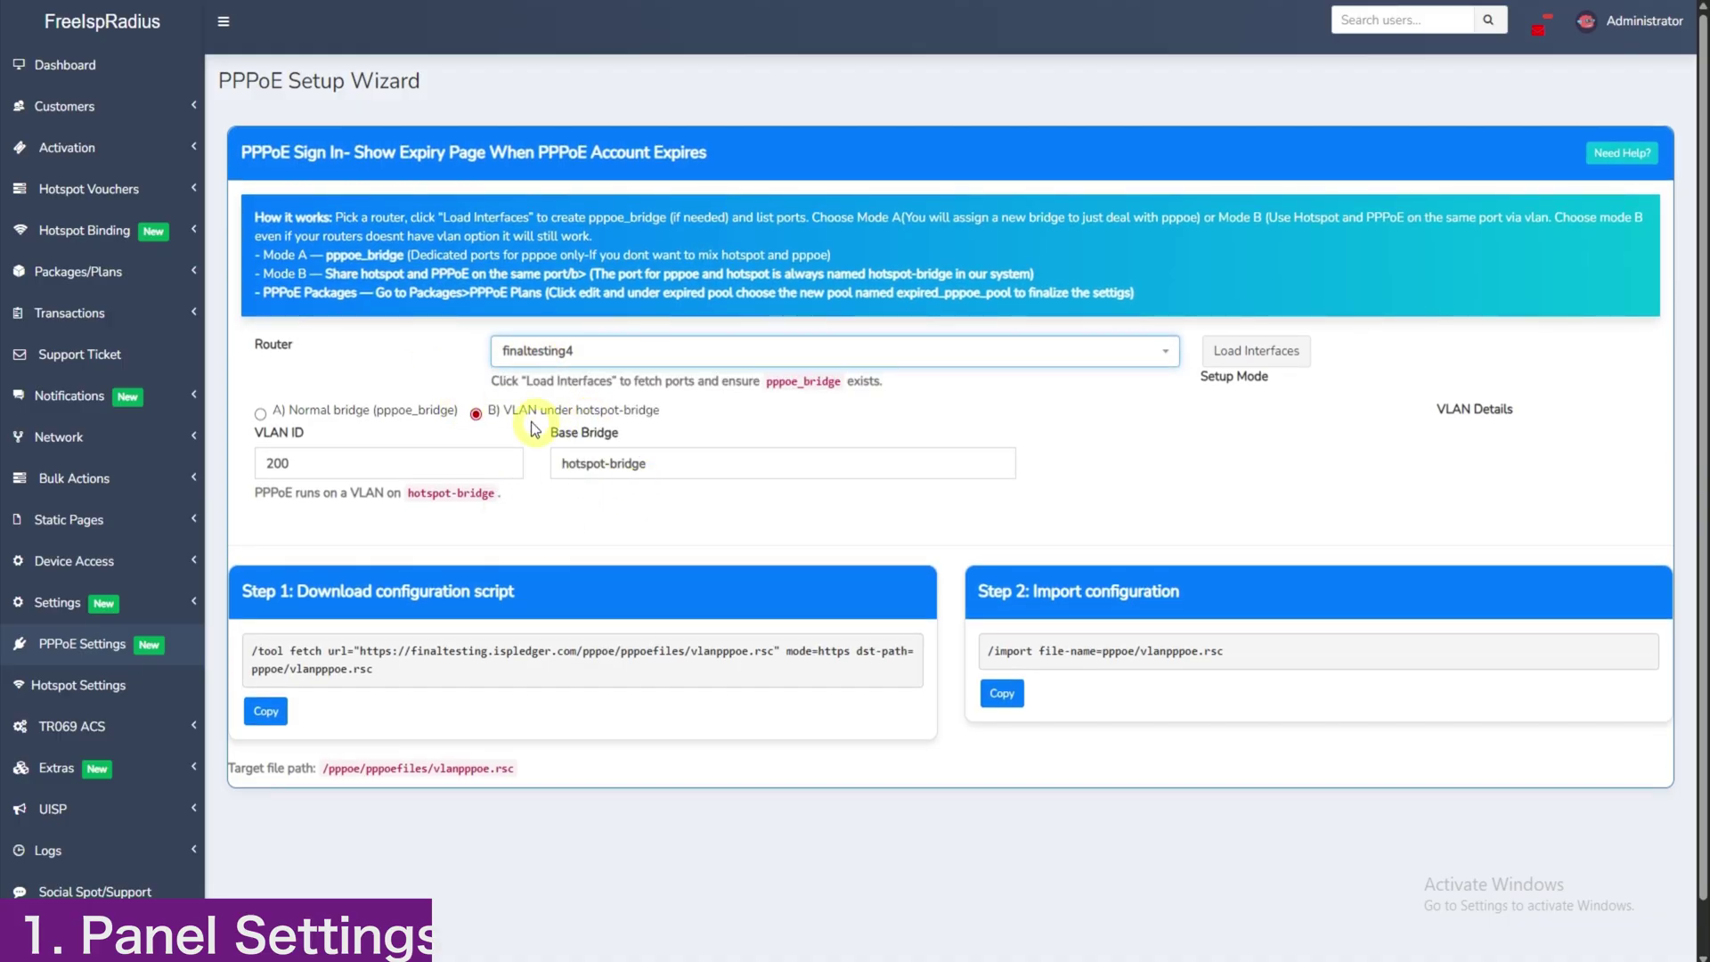
pyautogui.click(476, 415)
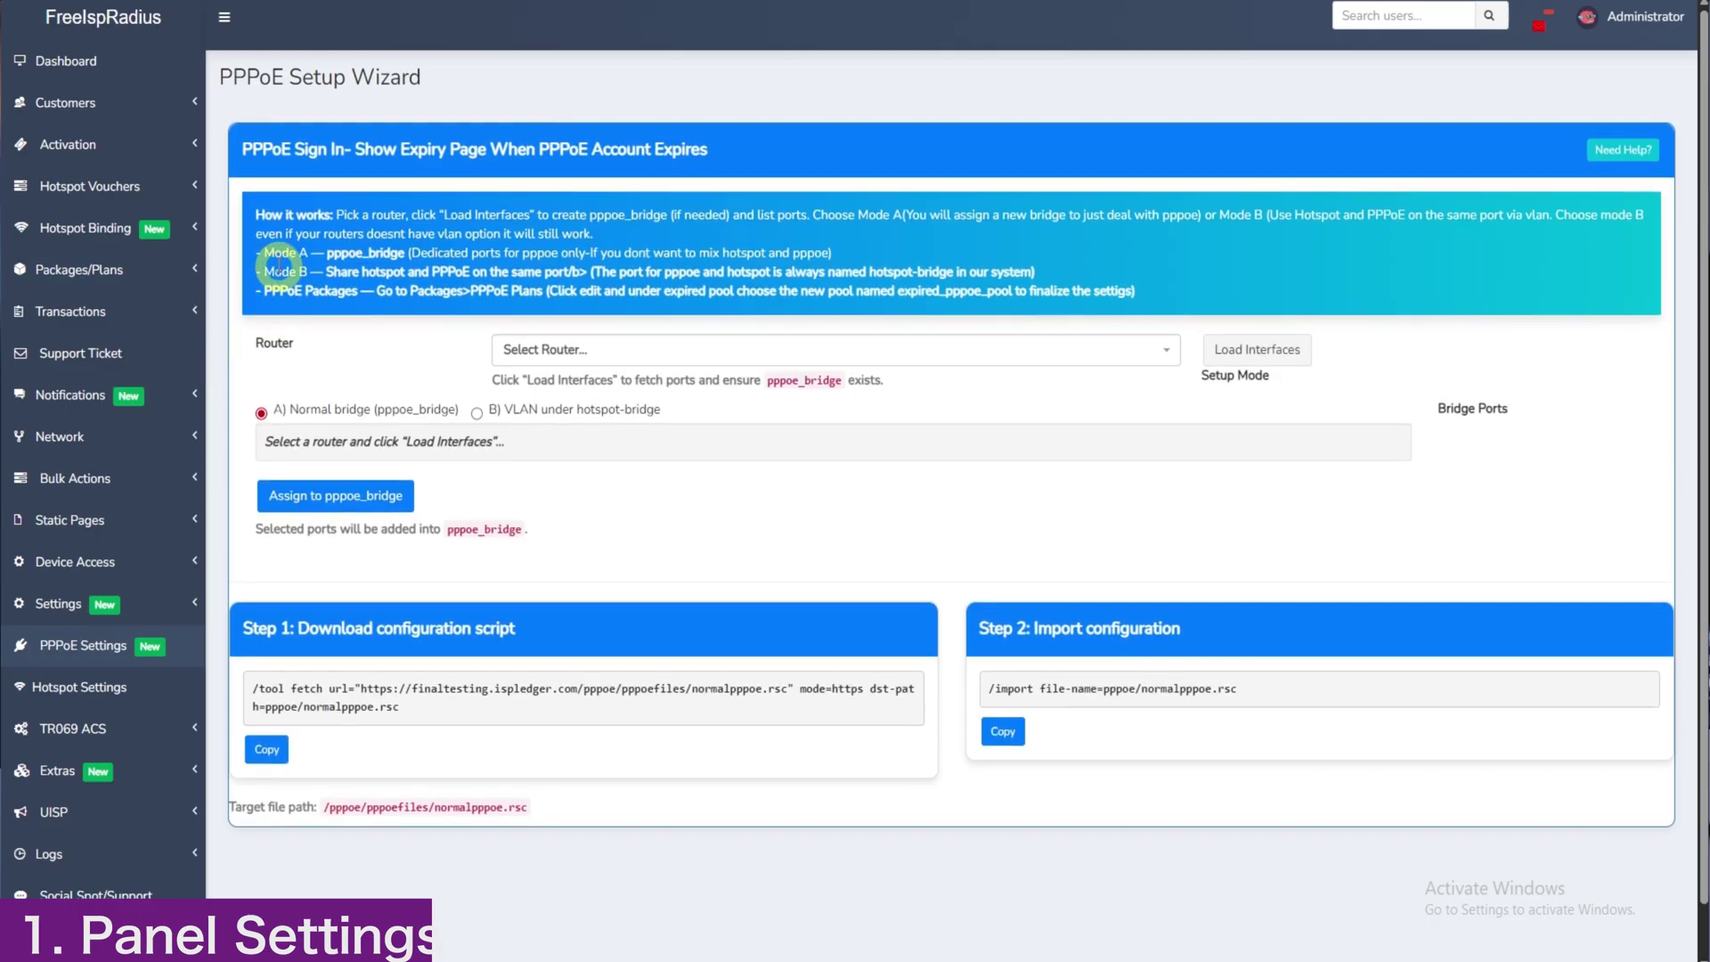
# Step: Load finaltesting4's interfaces and assign port ether4 to pppoe_bridge
pyautogui.moveTo(263, 254); pyautogui.dragTo(452, 256)
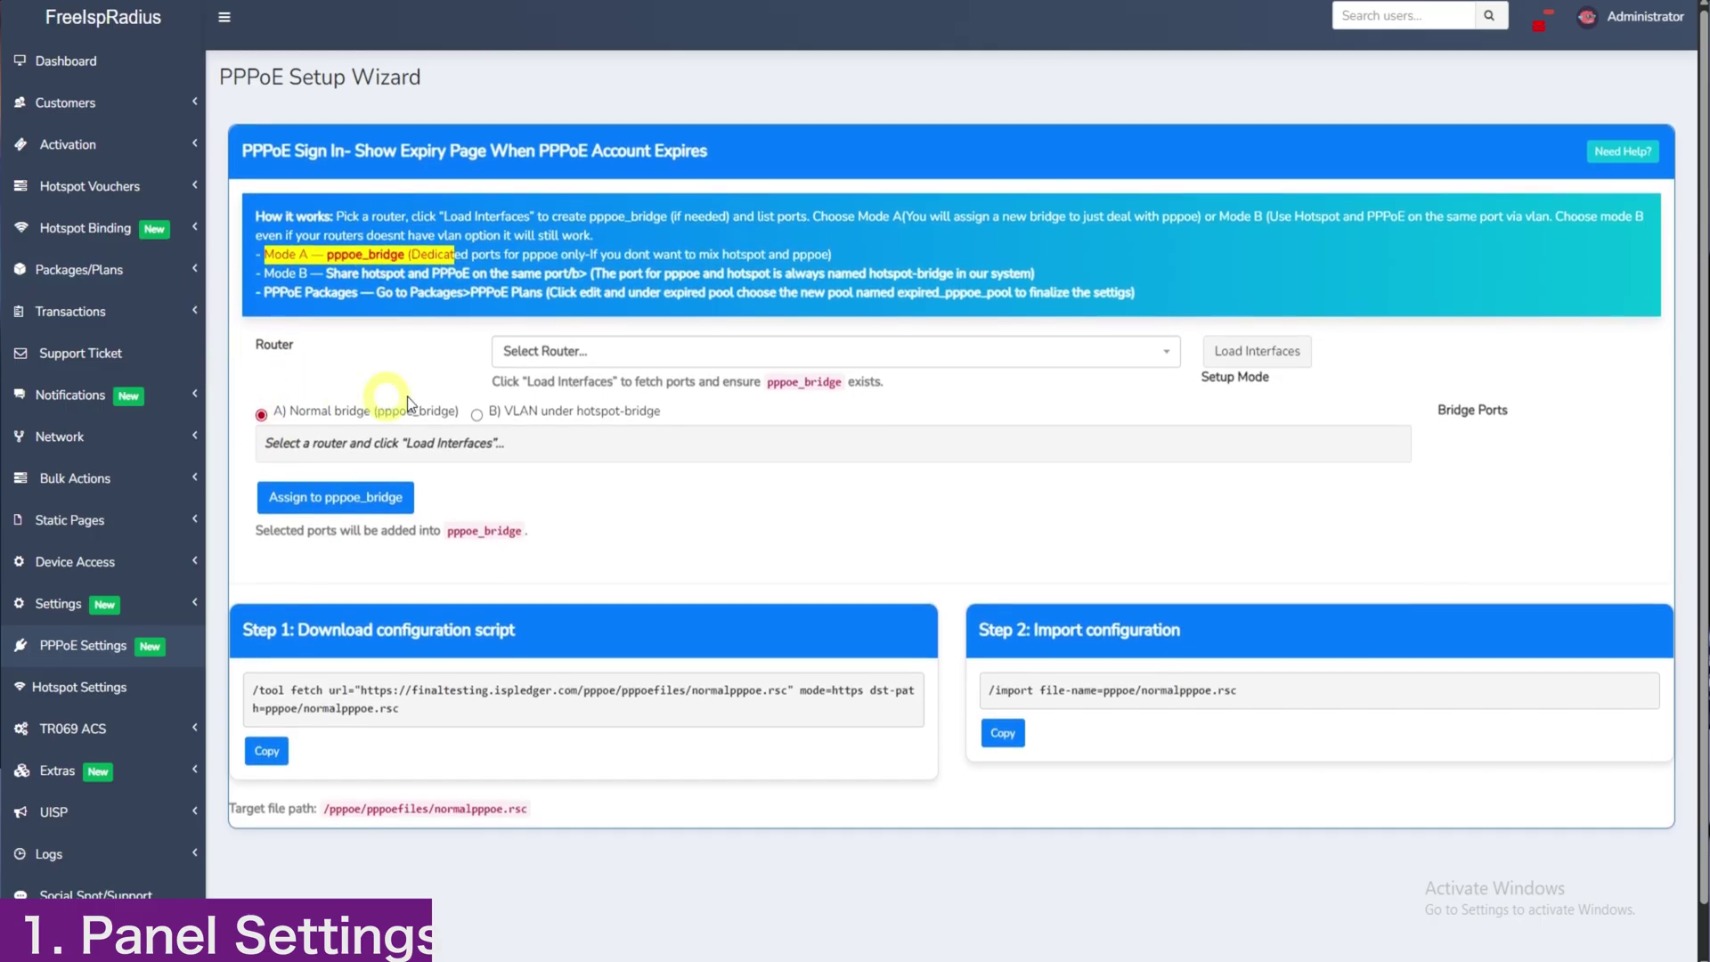
pyautogui.click(570, 353)
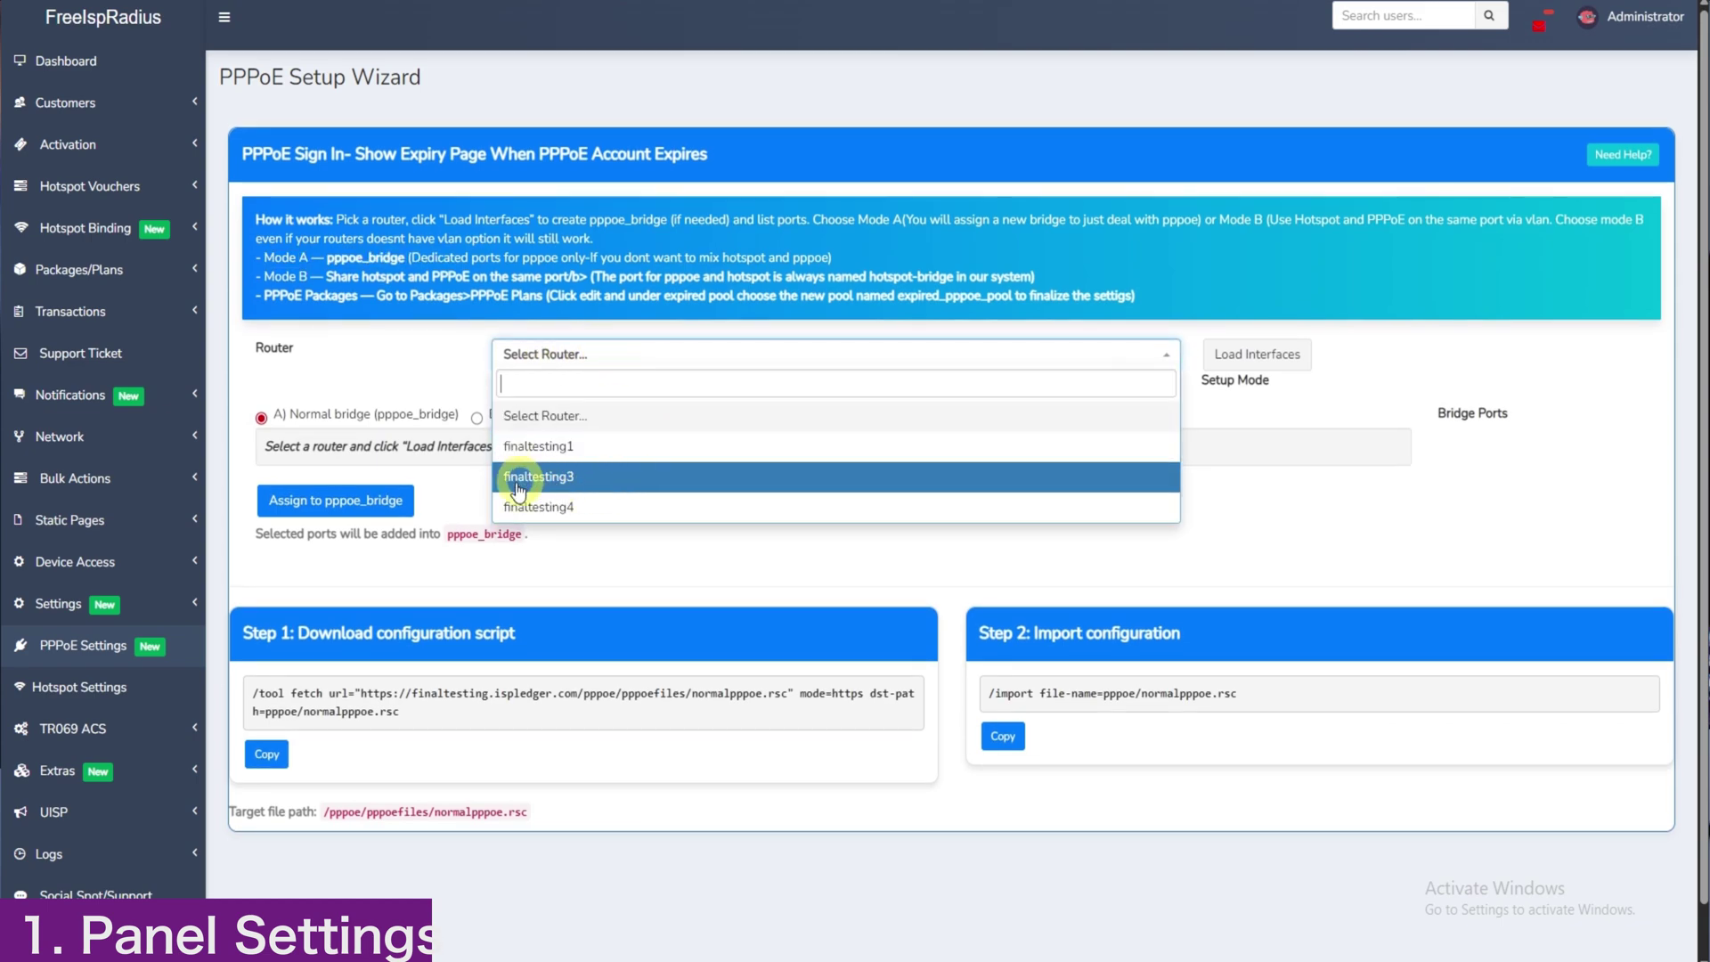
pyautogui.click(549, 507)
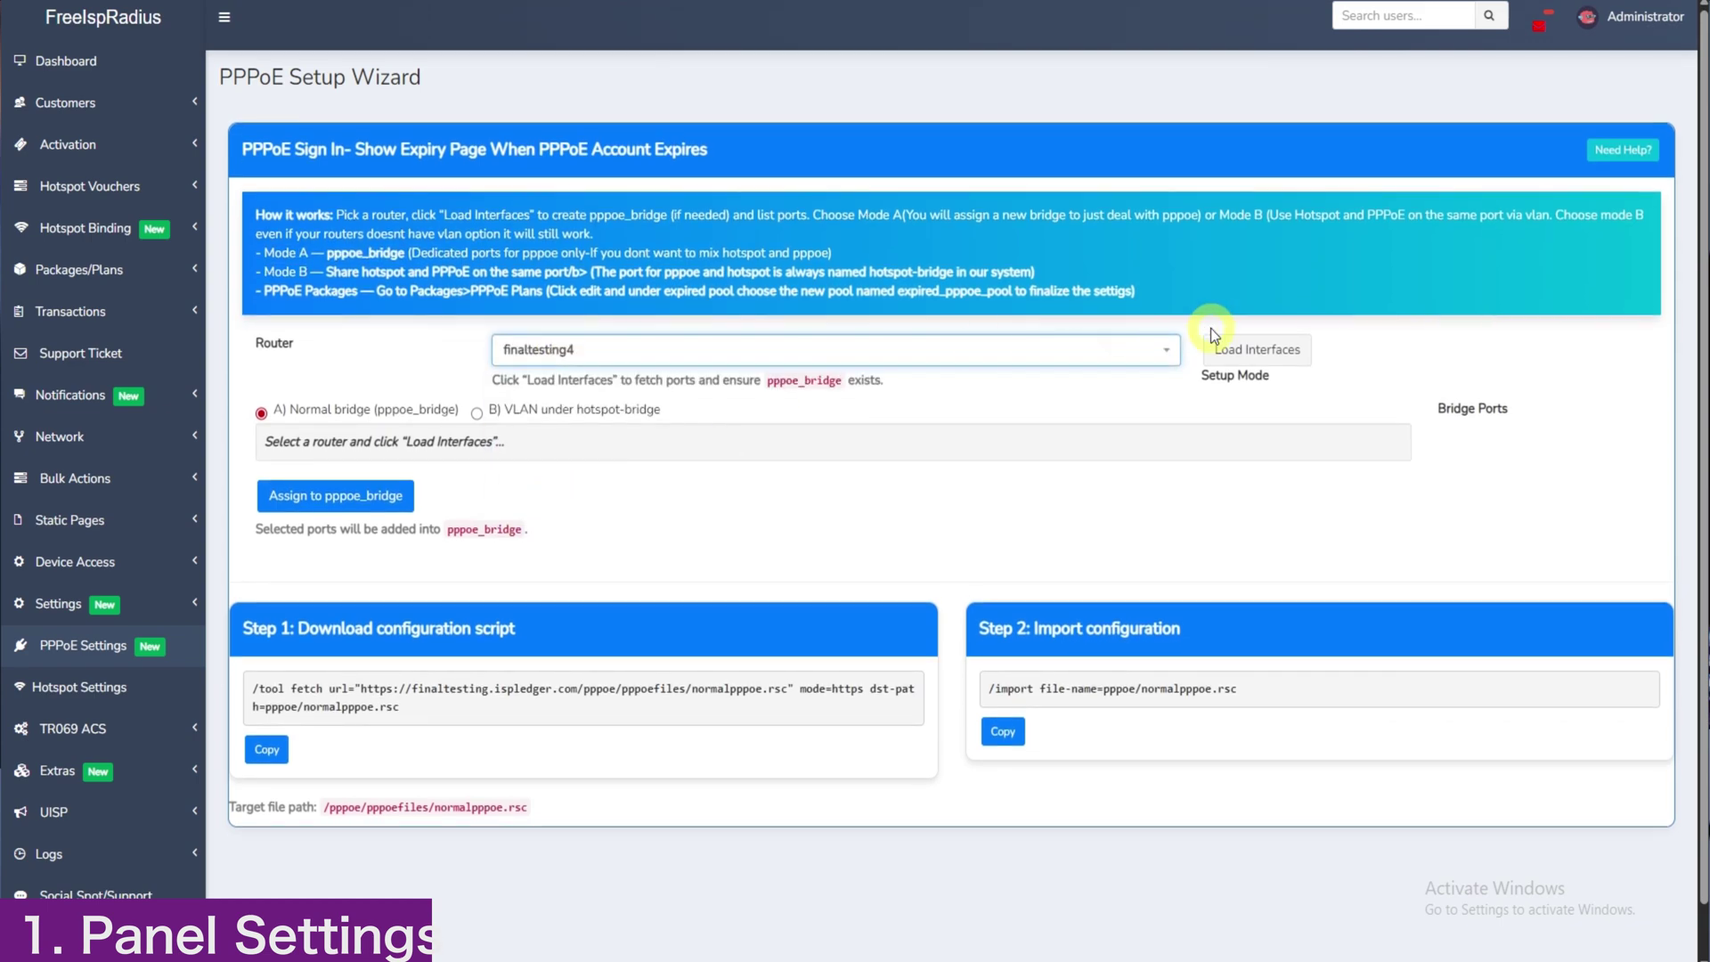
pyautogui.click(1242, 354)
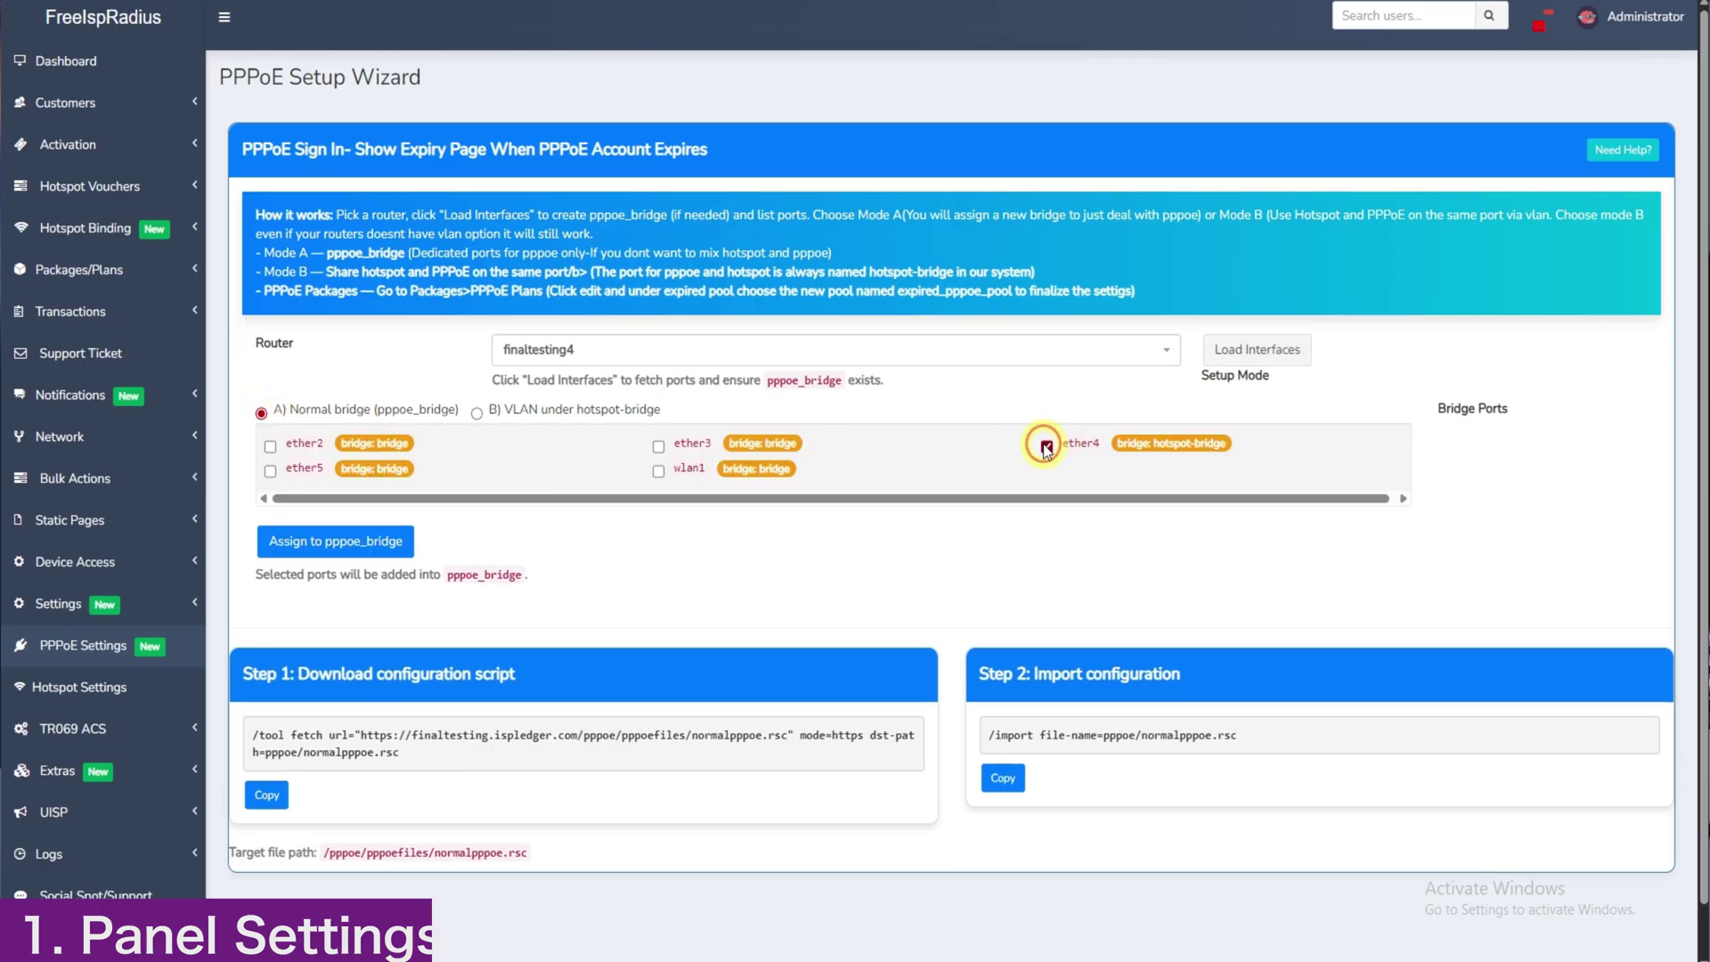
pyautogui.click(334, 543)
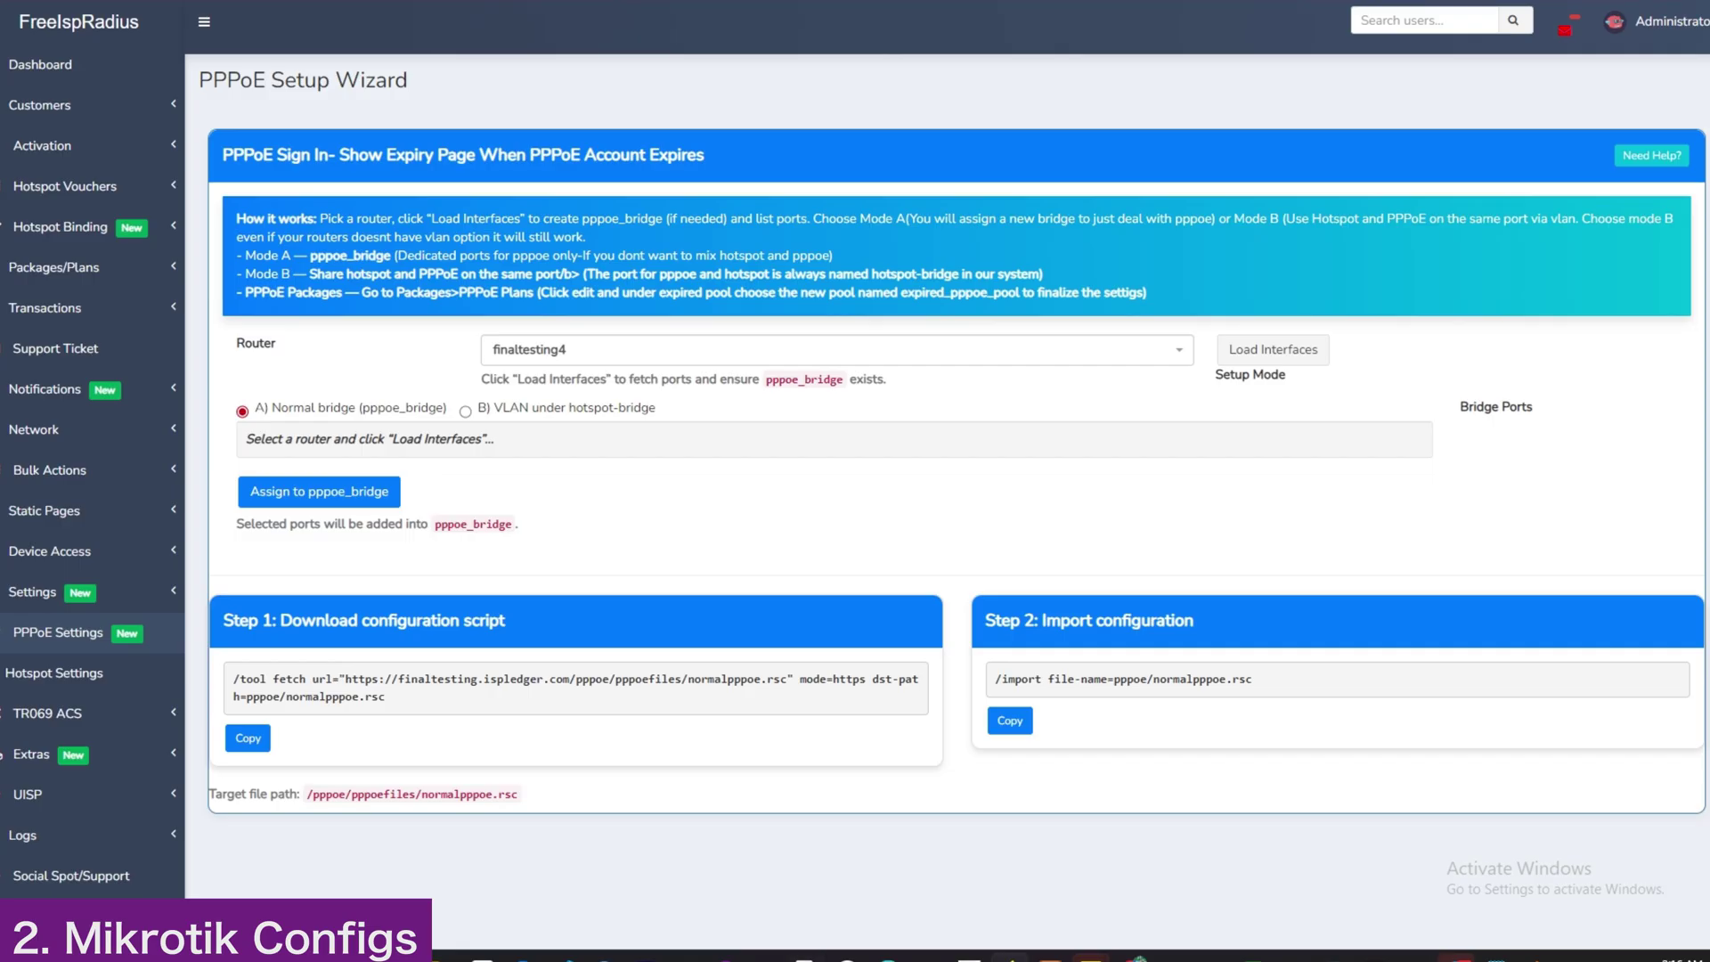
# Step: Switch to VLAN mode and paste the Step 1 vlanpppoe download command into a WinBox terminal
pyautogui.scroll(-1, 677, 463)
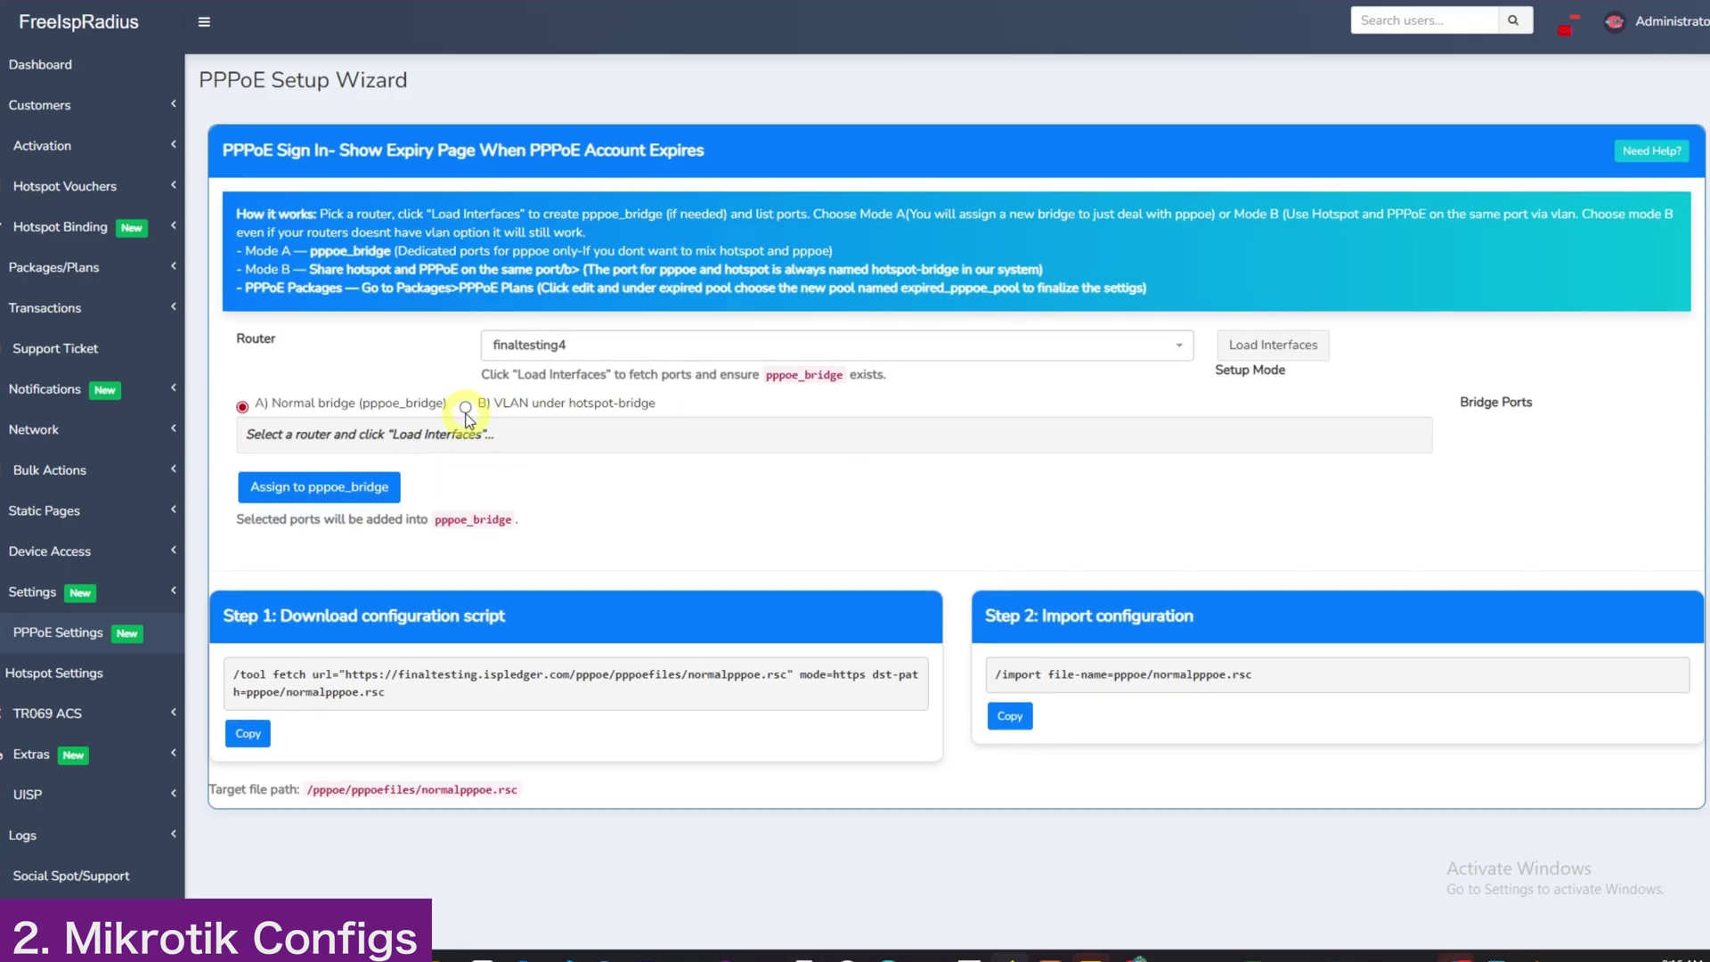
pyautogui.click(466, 409)
pyautogui.click(255, 698)
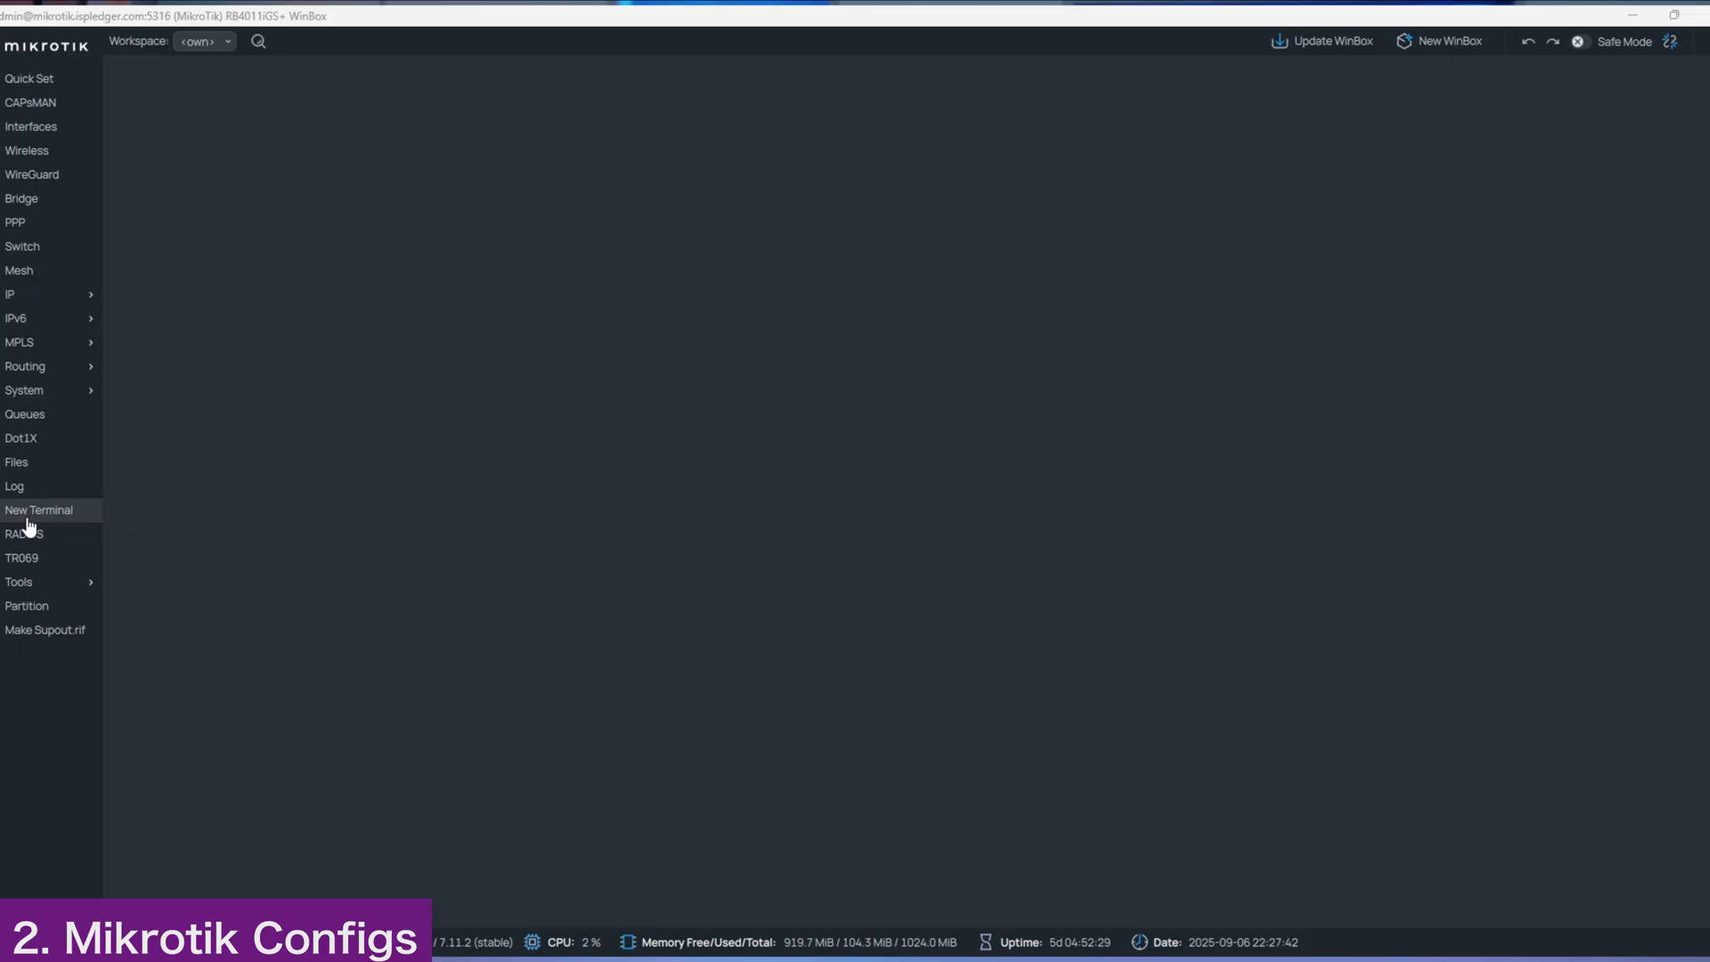
pyautogui.click(26, 515)
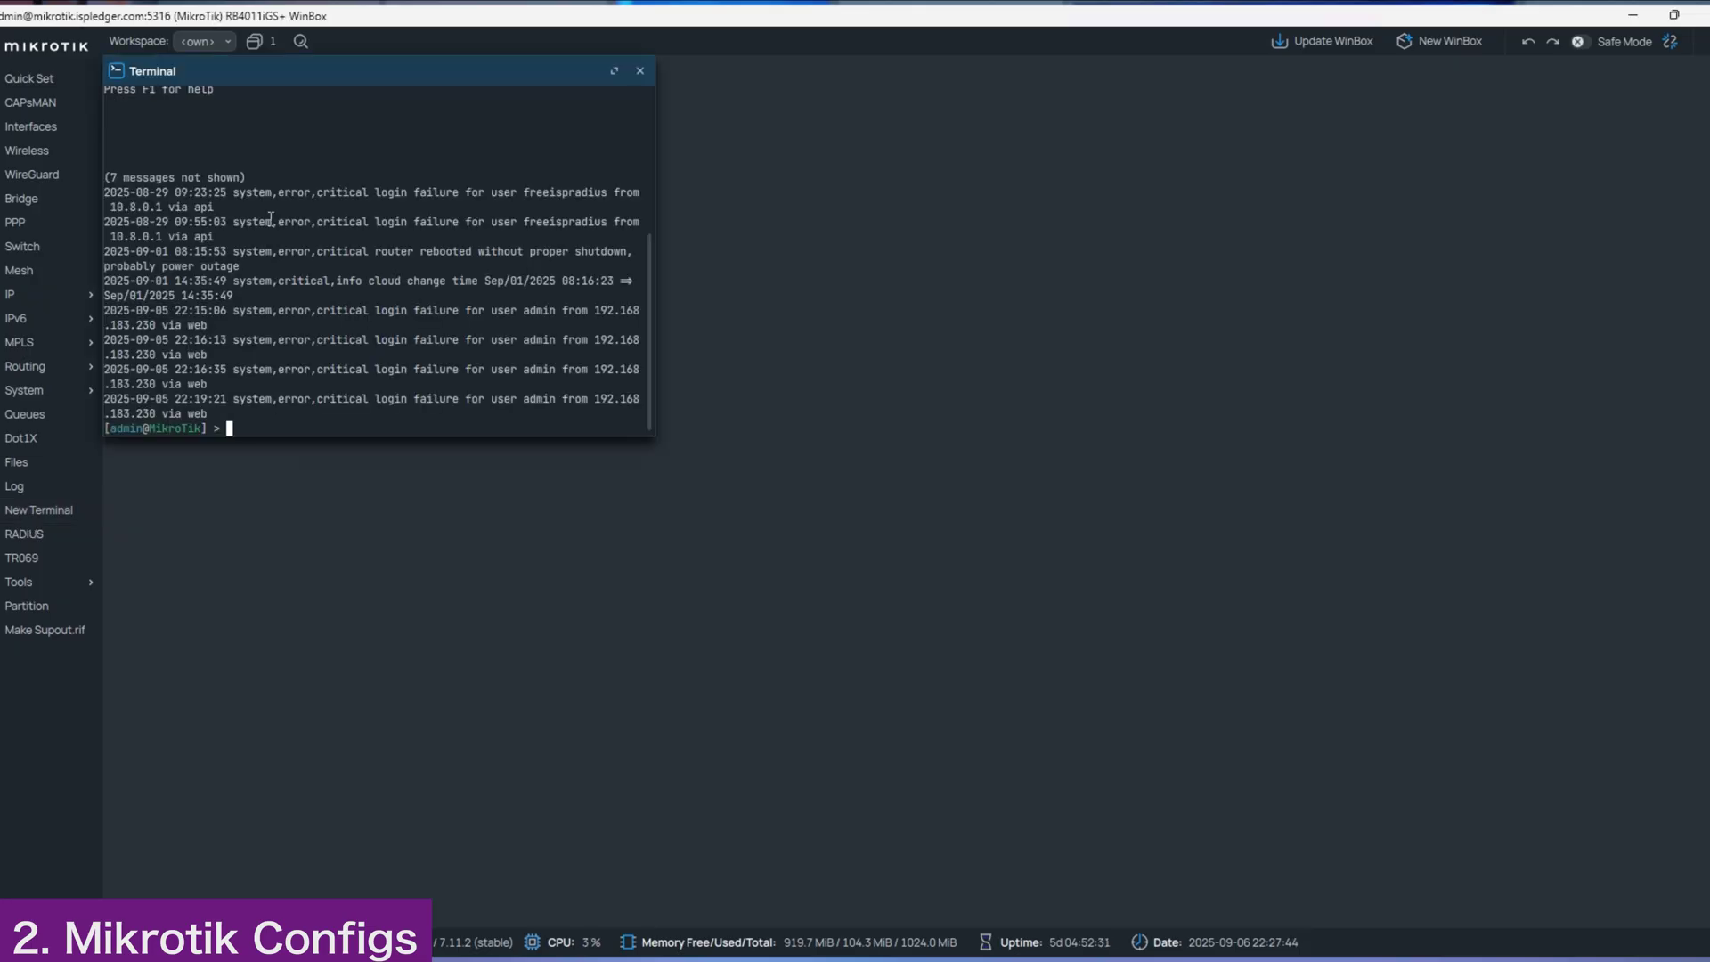
pyautogui.rightClick(259, 393)
pyautogui.click(299, 462)
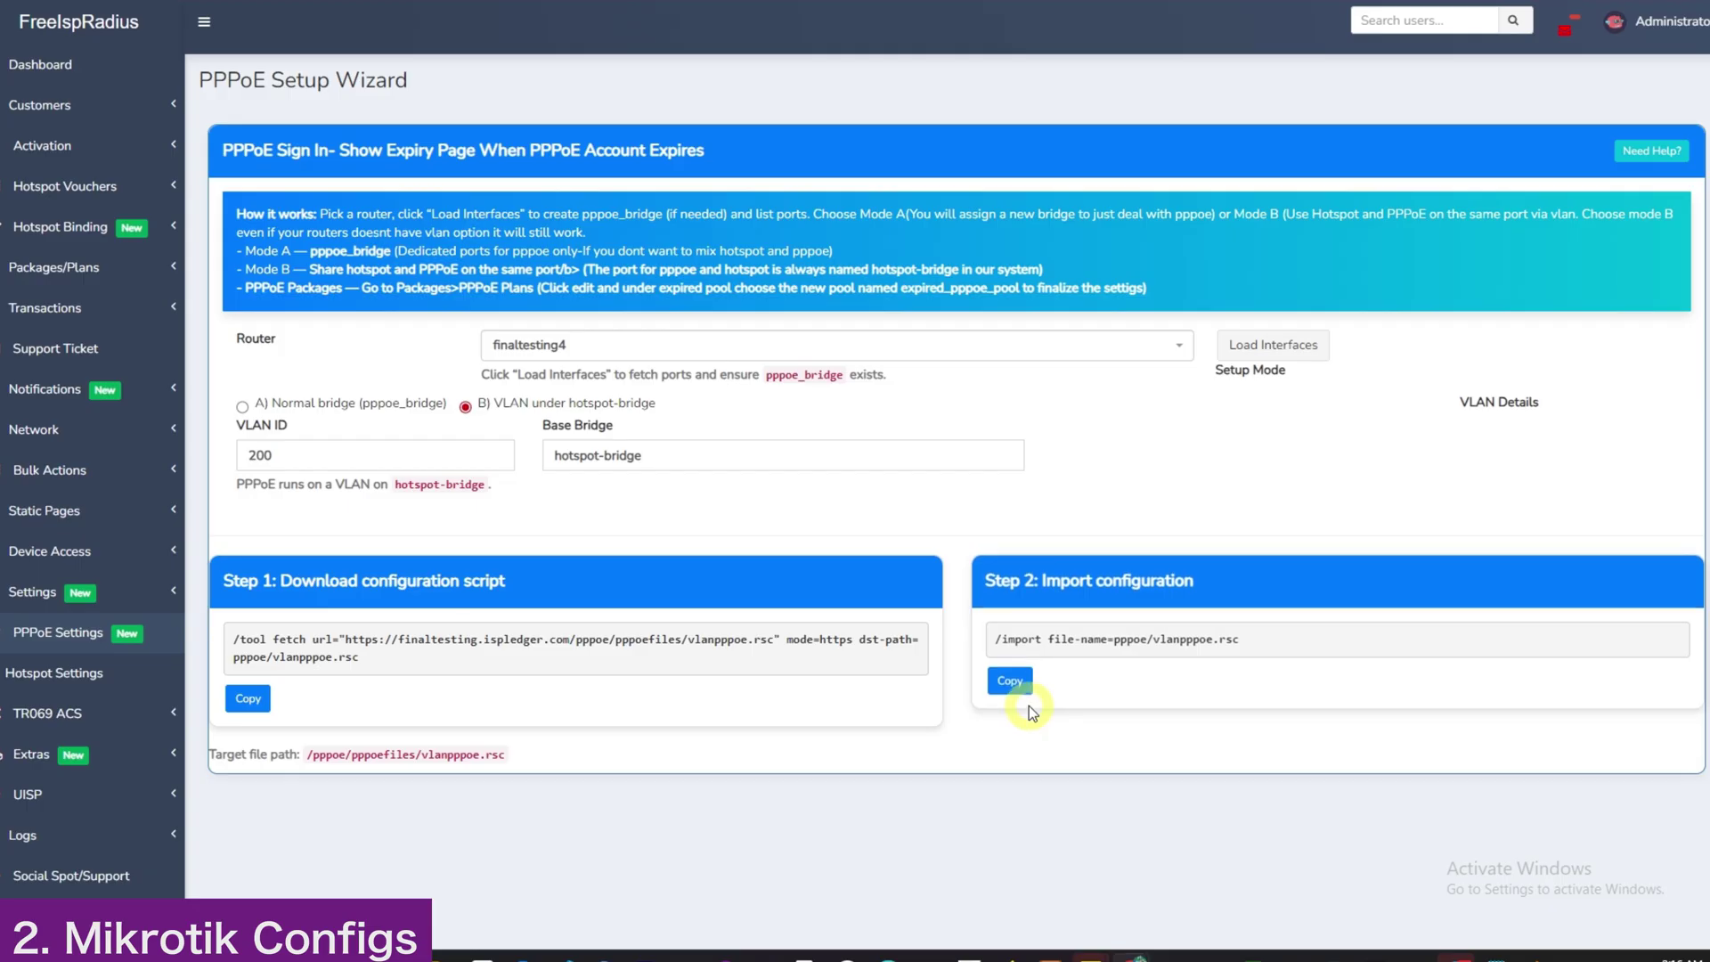
# Step: Paste the Step 2 vlanpppoe import command into the terminal and run it
pyautogui.click(1012, 685)
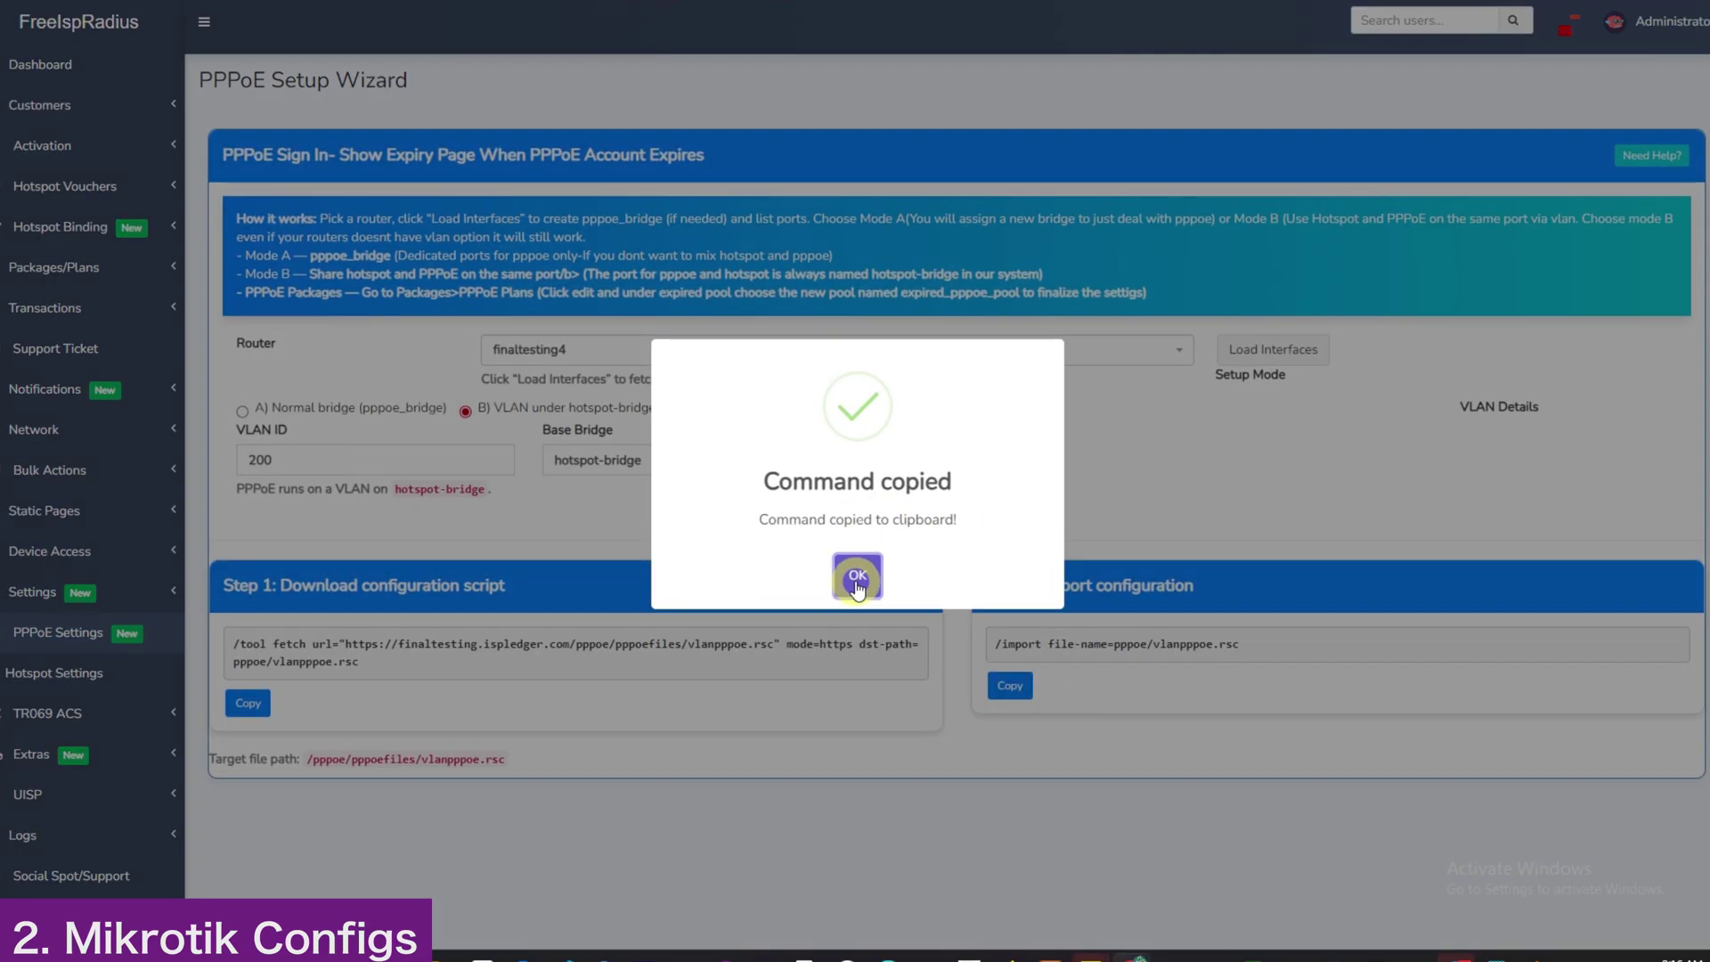
pyautogui.click(857, 574)
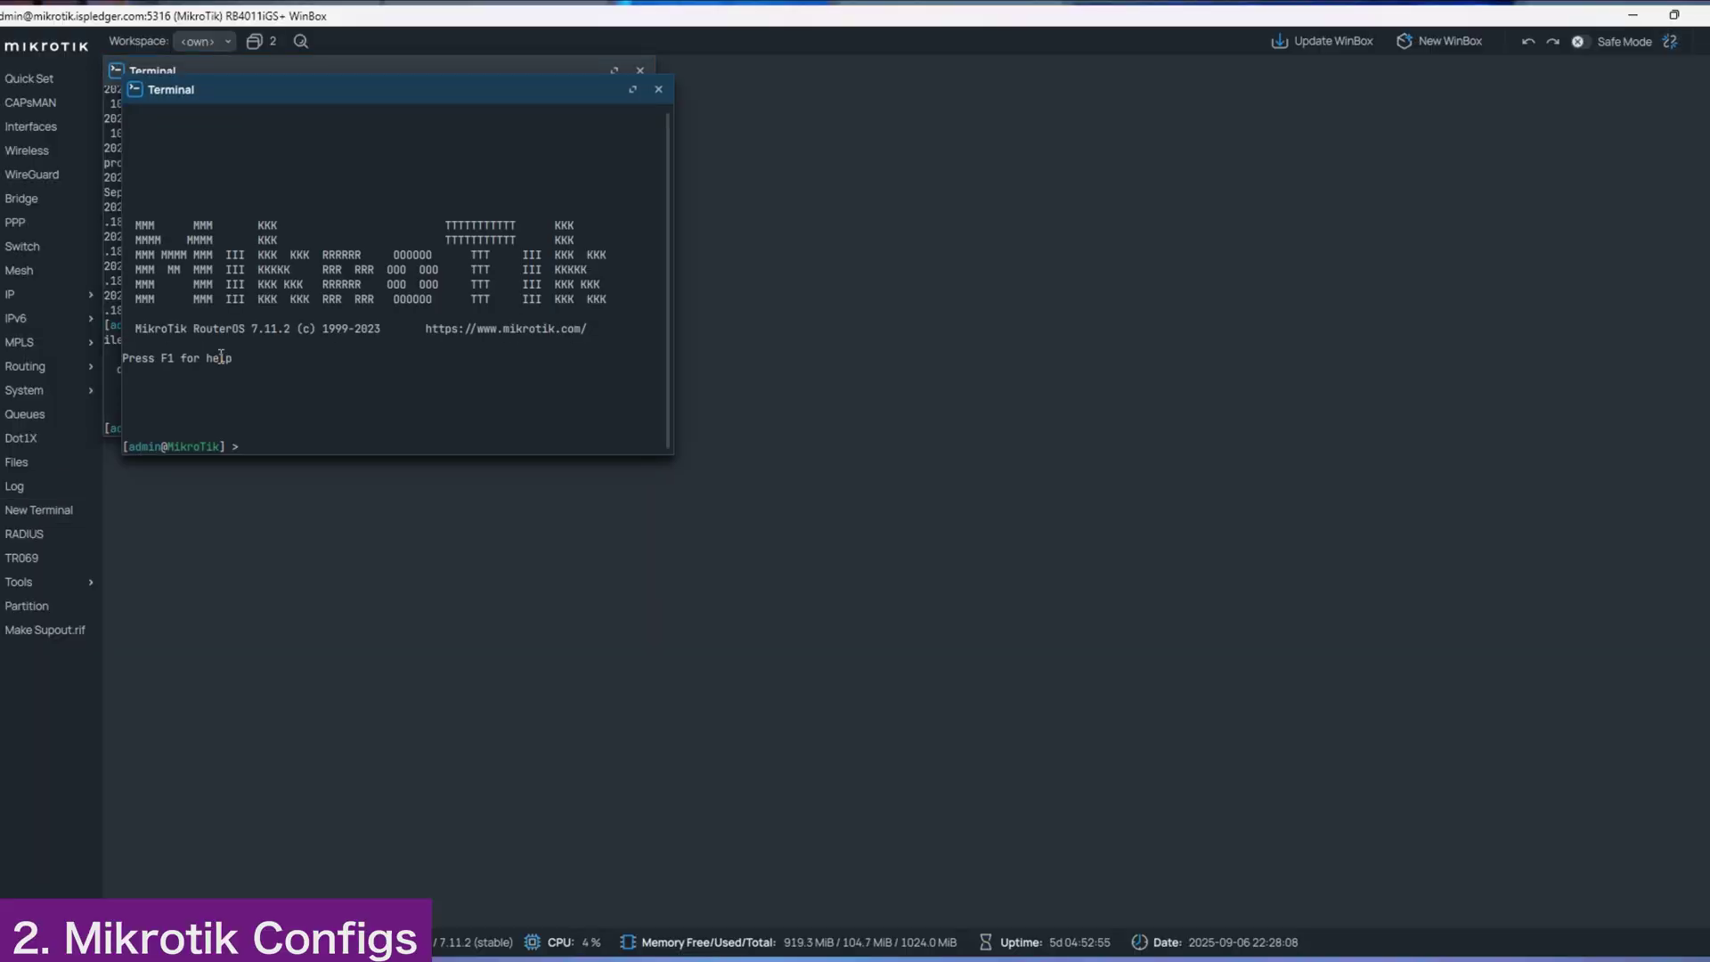
pyautogui.rightClick(274, 410)
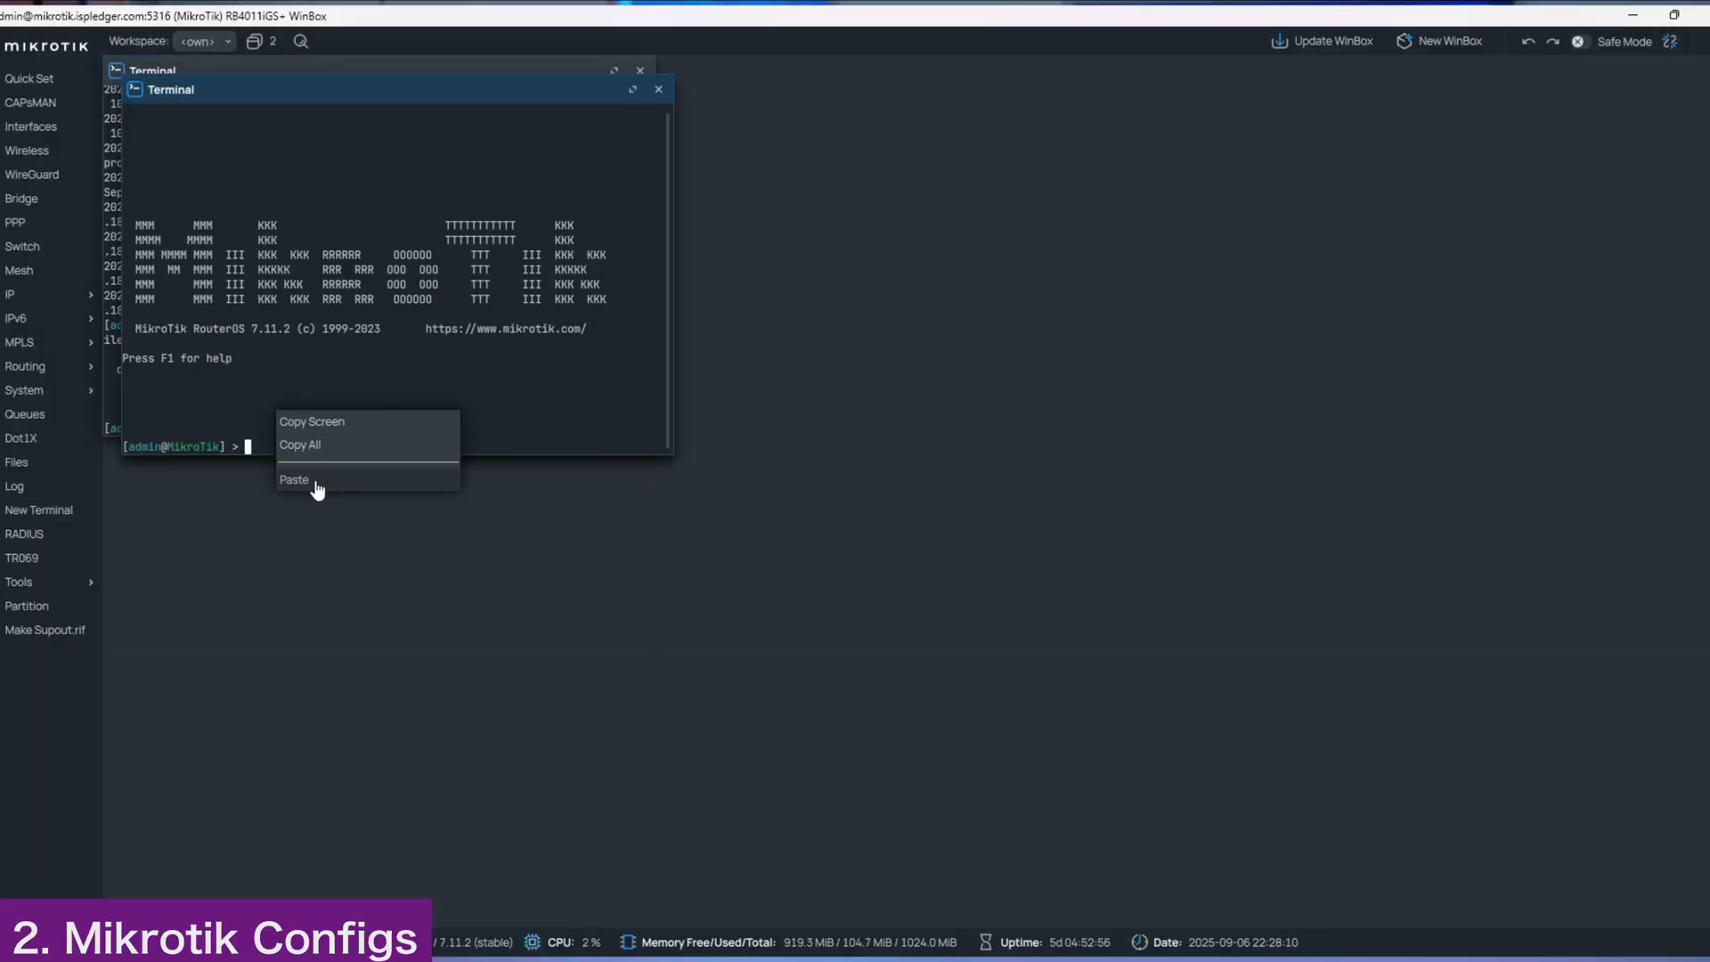
pyautogui.click(314, 479)
pyautogui.press('Return')
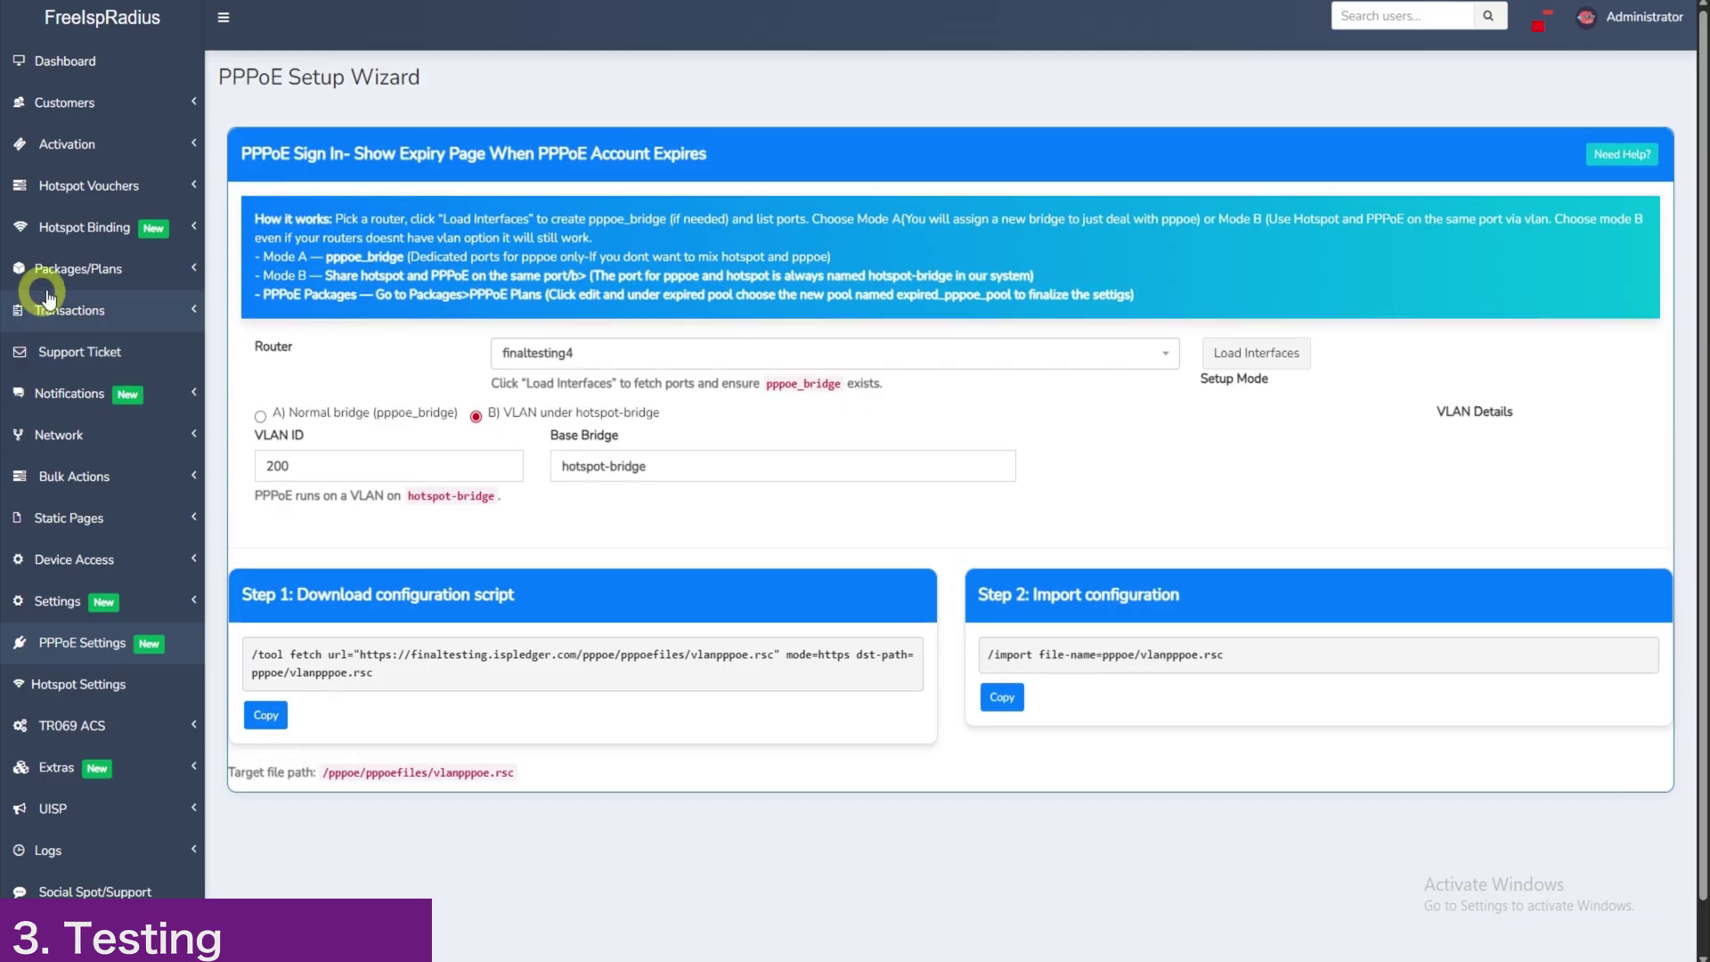
# Step: Edit New Test Plan under PPPOE Plans, setting its Expired IP Pool to expired_pppoe_pool
pyautogui.click(175, 278)
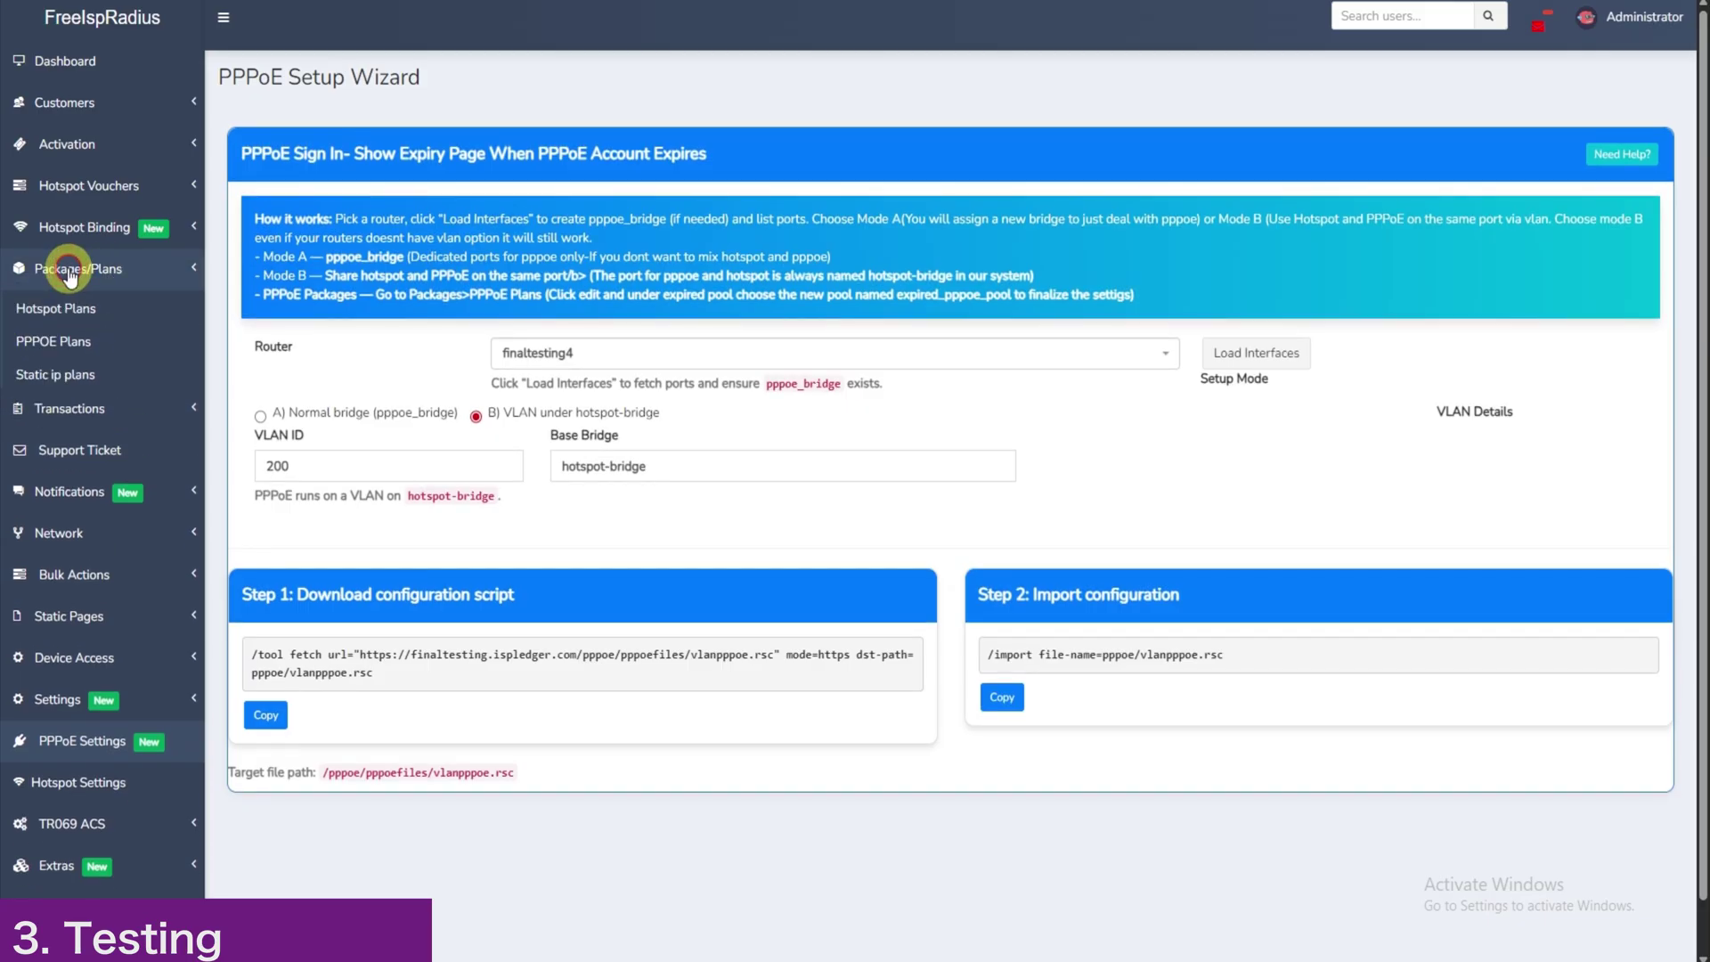
pyautogui.click(70, 344)
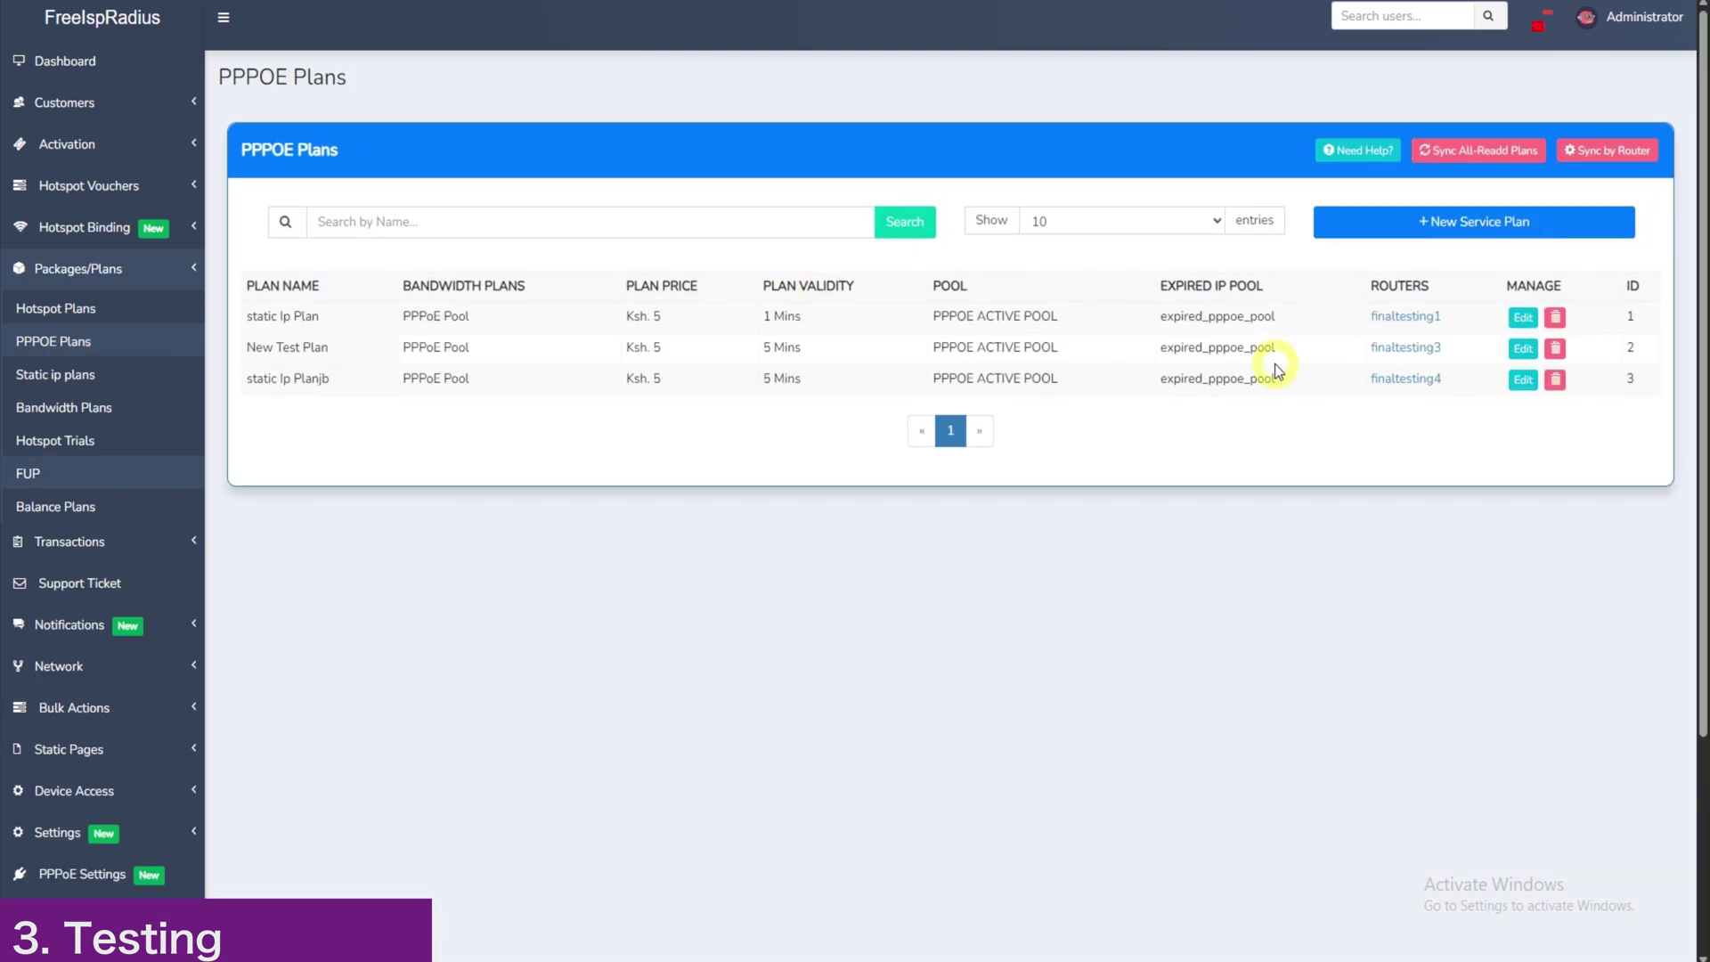
pyautogui.click(1524, 349)
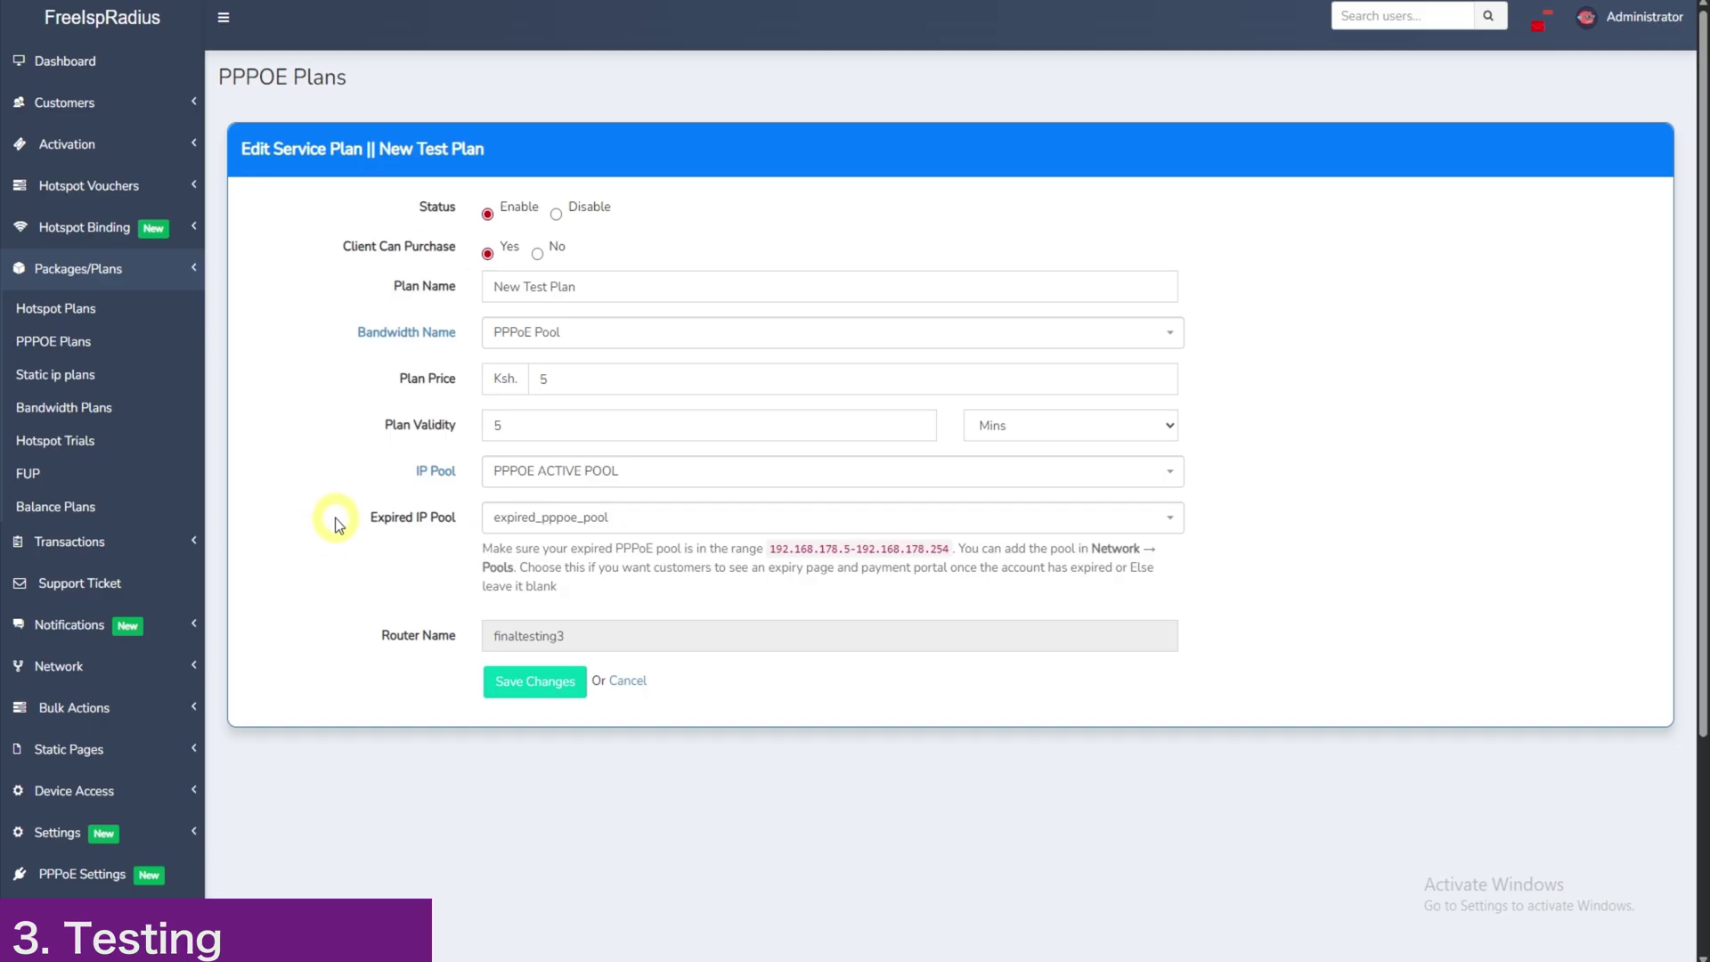
pyautogui.moveTo(346, 522); pyautogui.dragTo(456, 527)
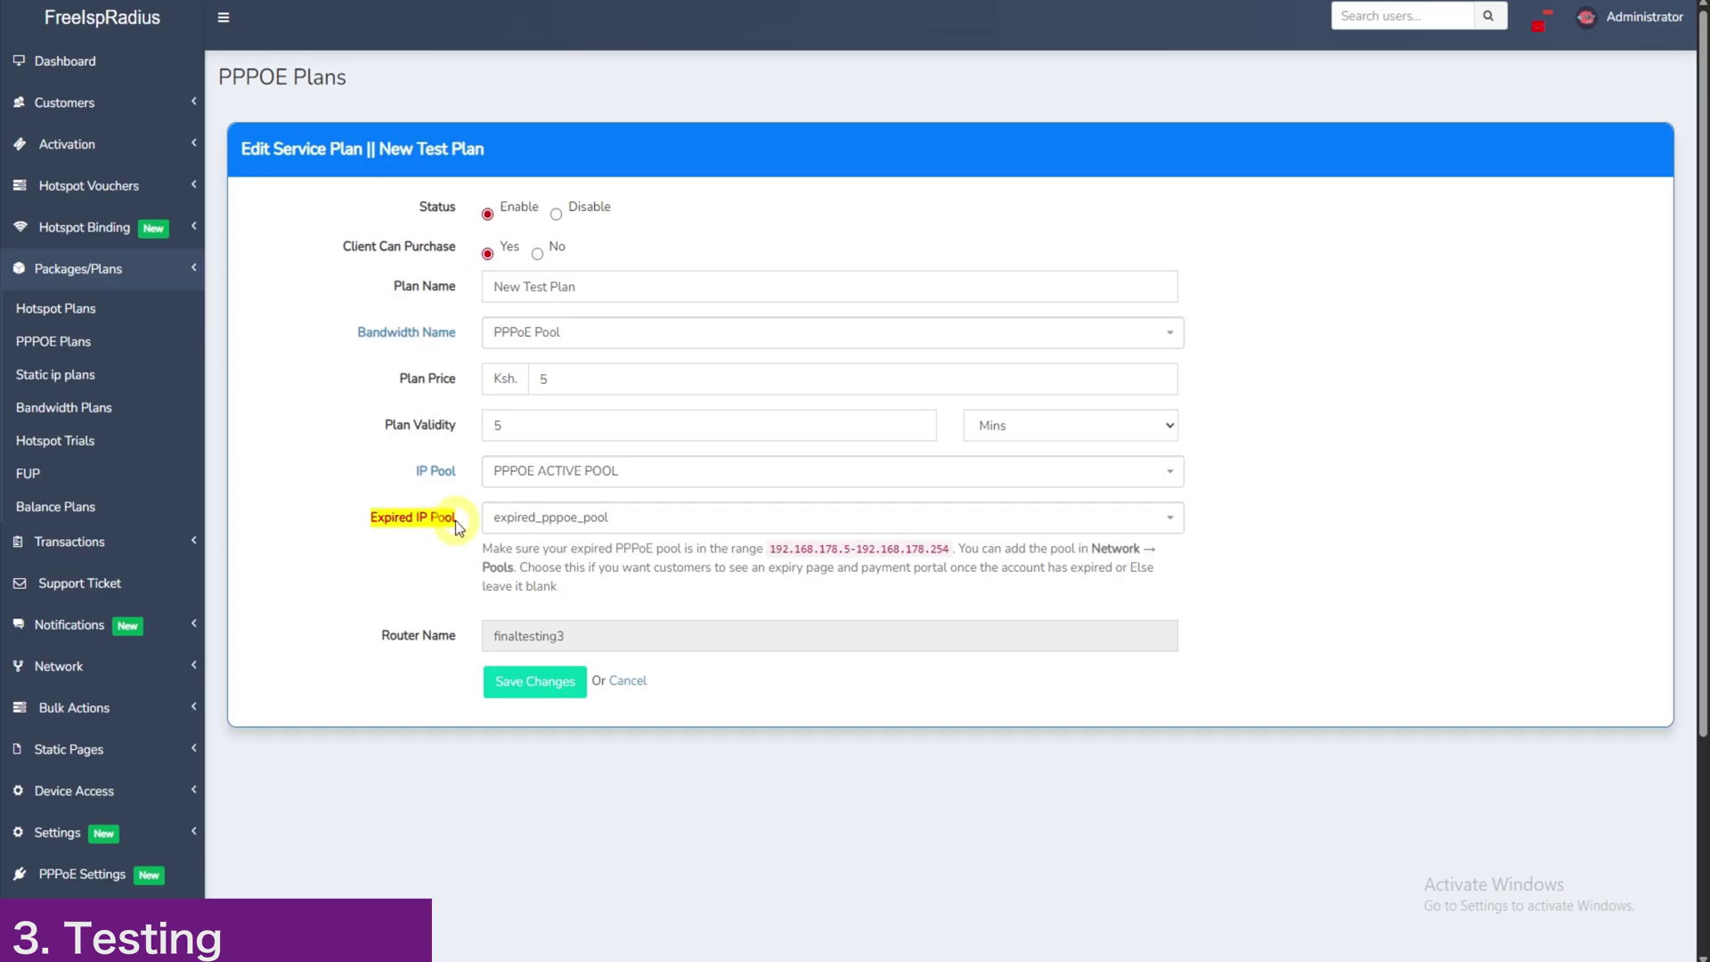
pyautogui.click(521, 517)
pyautogui.click(557, 648)
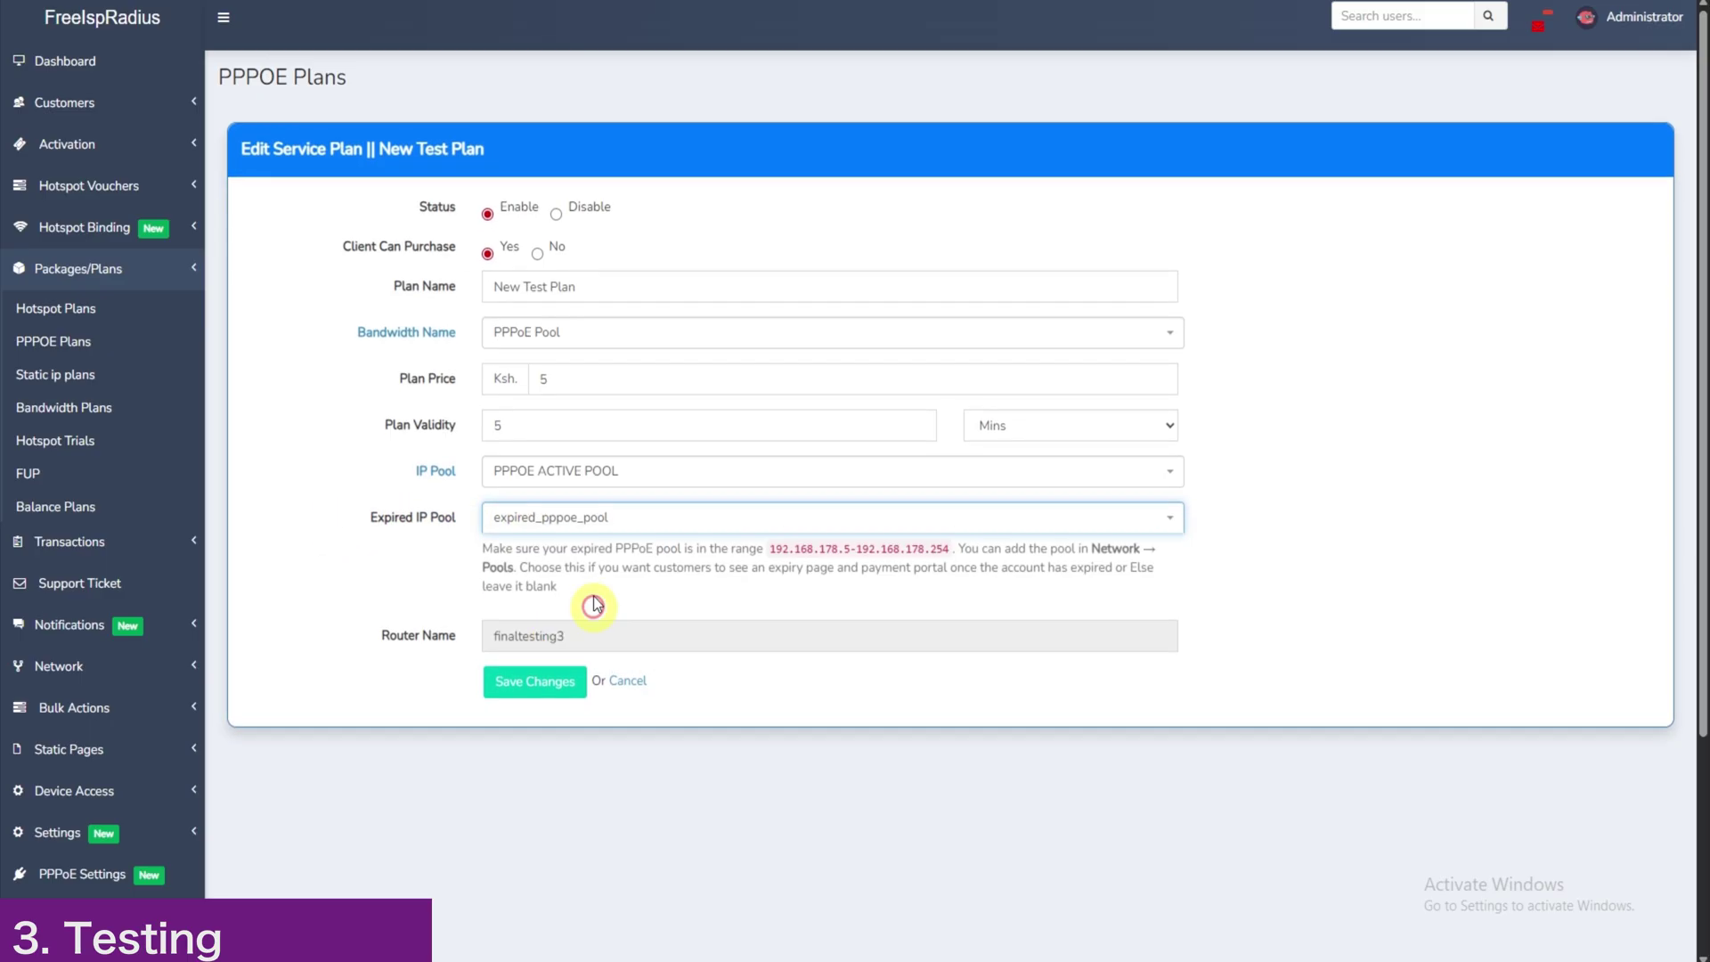
pyautogui.moveTo(771, 551); pyautogui.dragTo(817, 550)
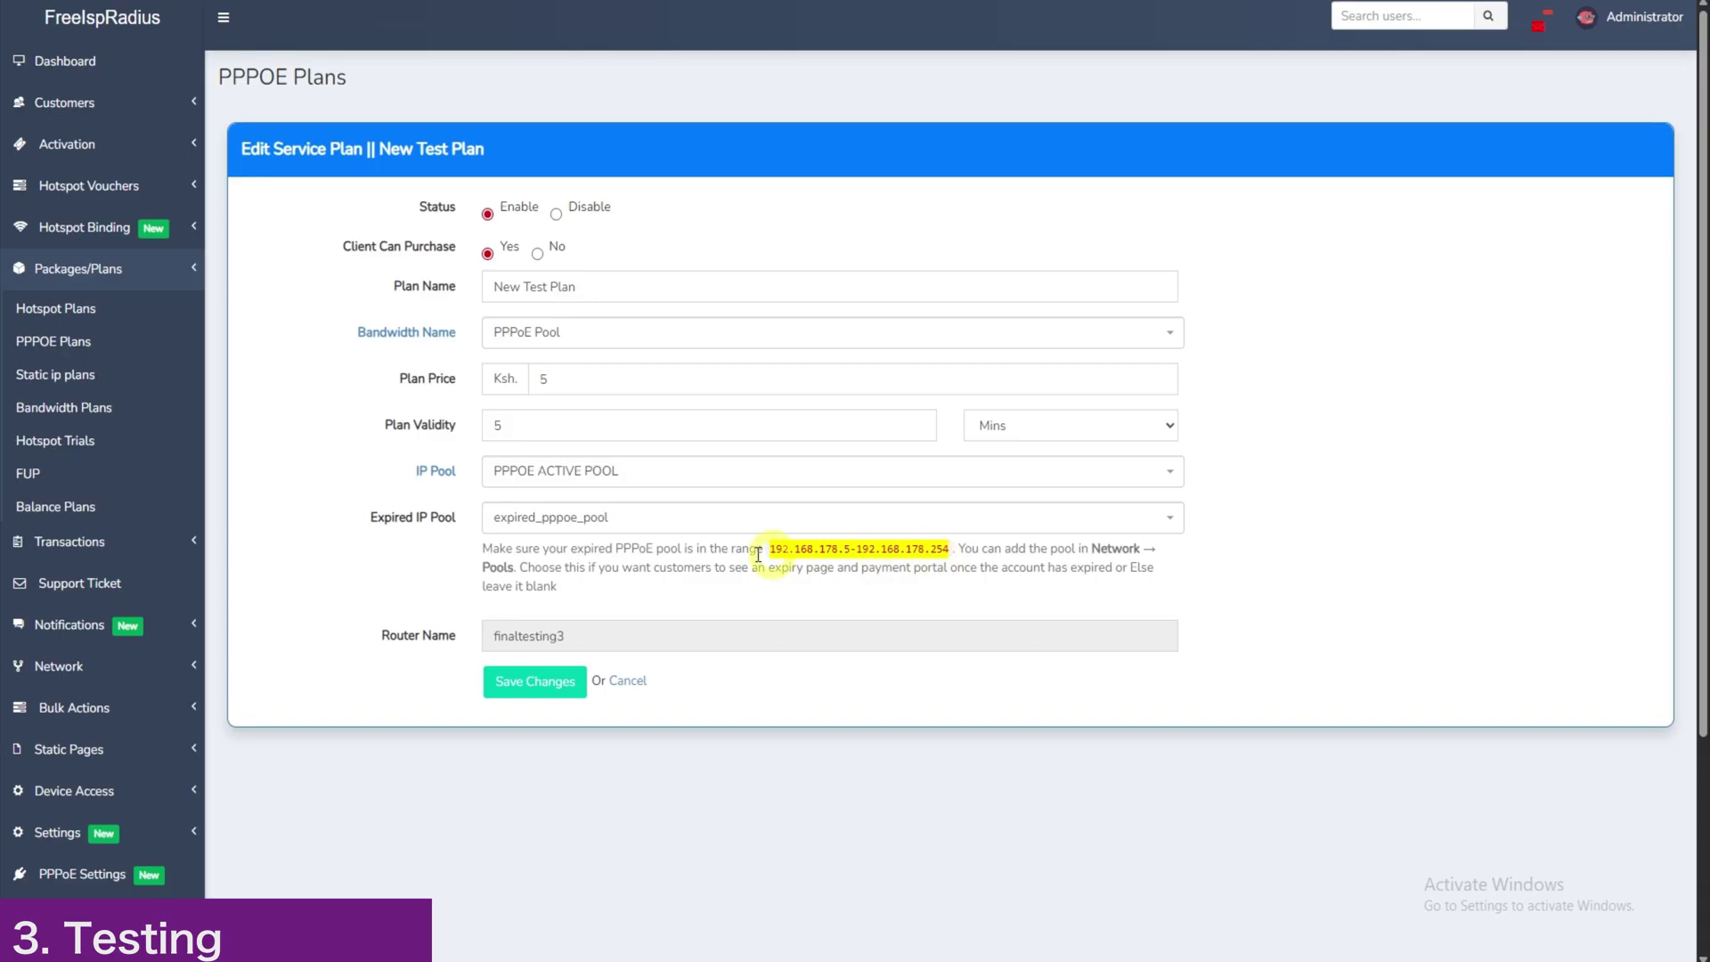
# Step: Save the New Test Plan edit form with its updated expired pool
pyautogui.click(521, 690)
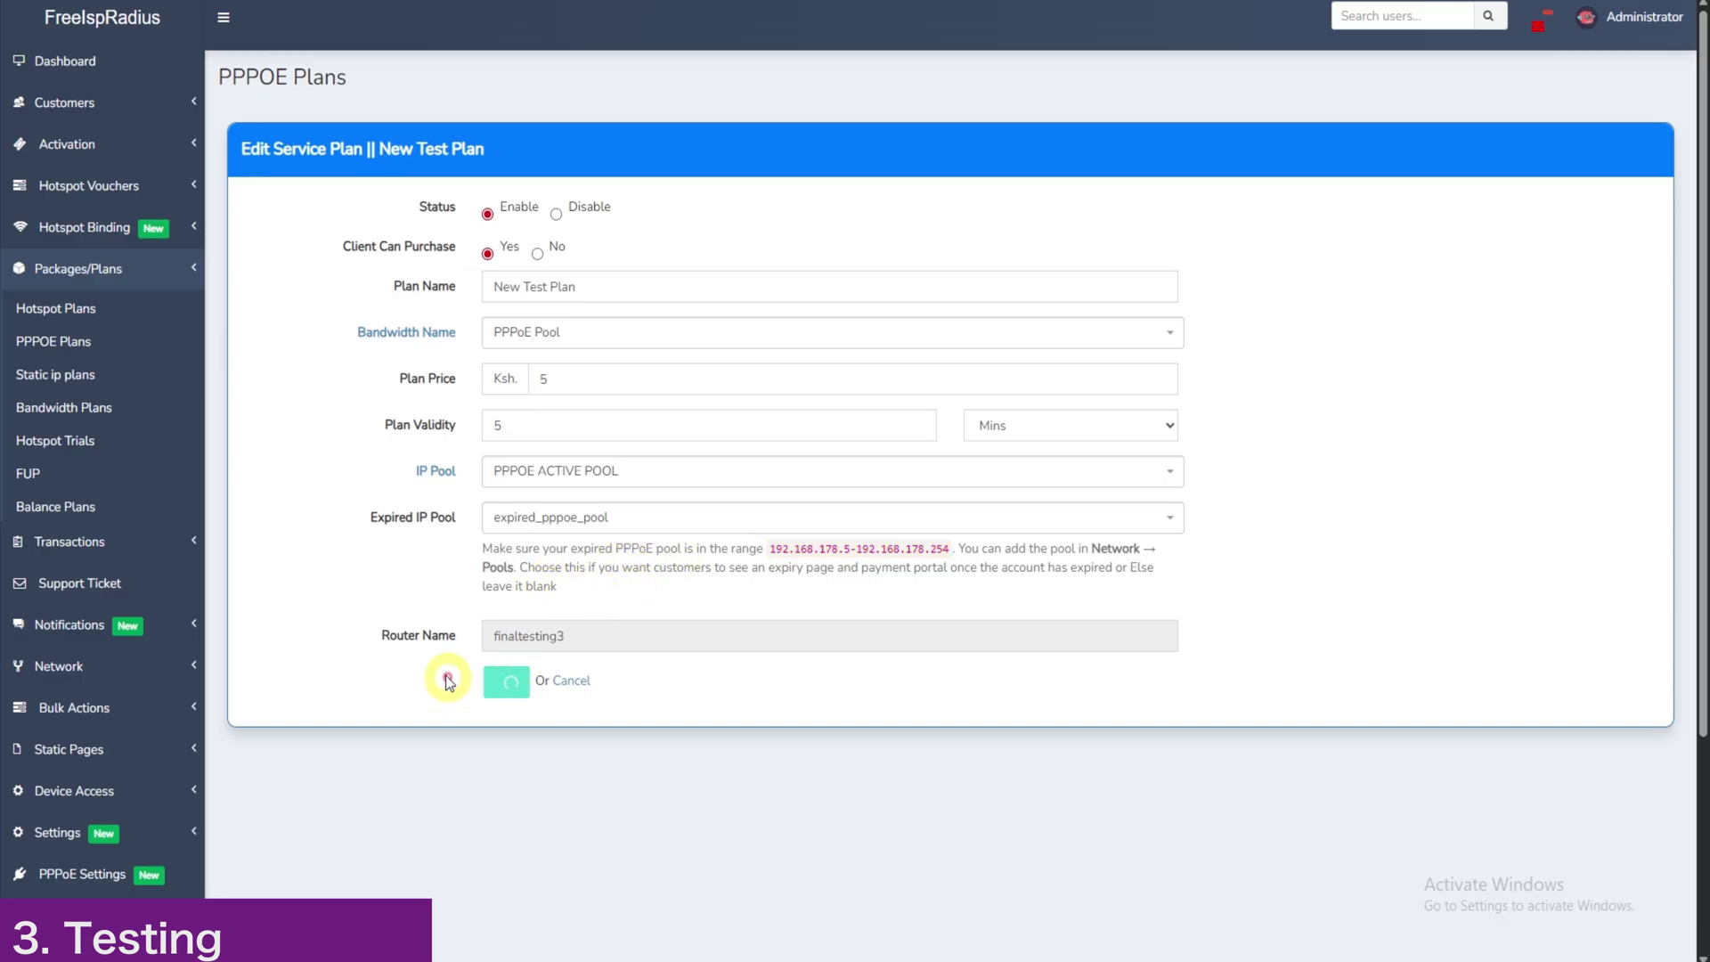